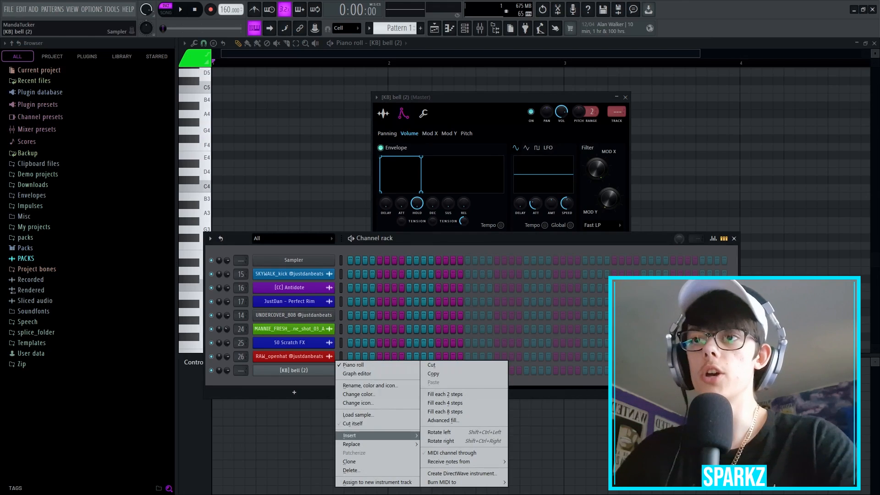
Step: Open the piano roll of the [KB] bell (2) channel
key(Escape)
right_click(294, 370)
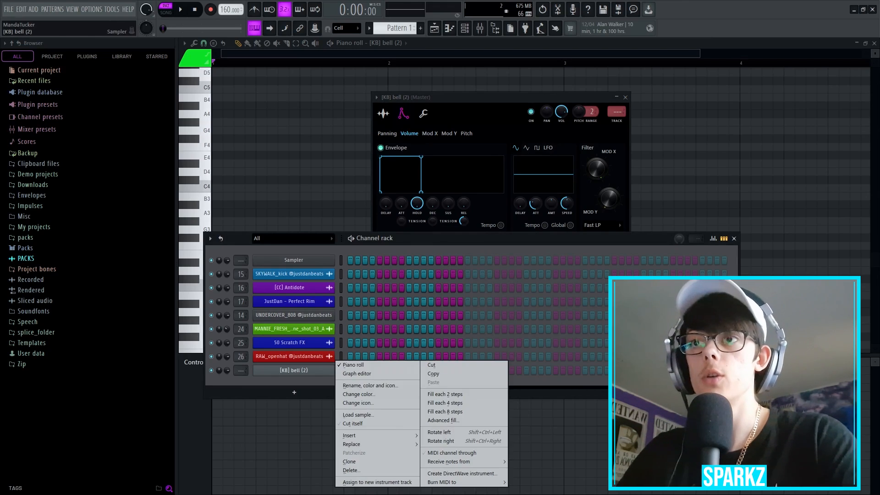
click(354, 365)
right_click(330, 371)
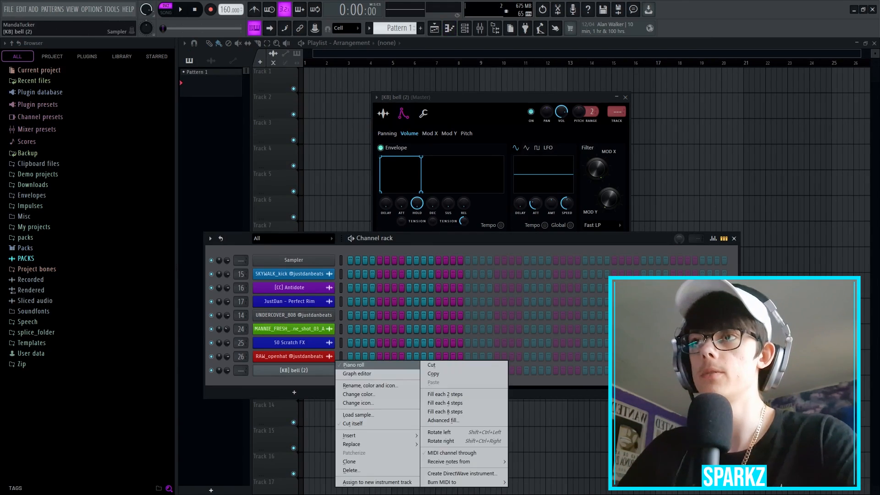
click(354, 365)
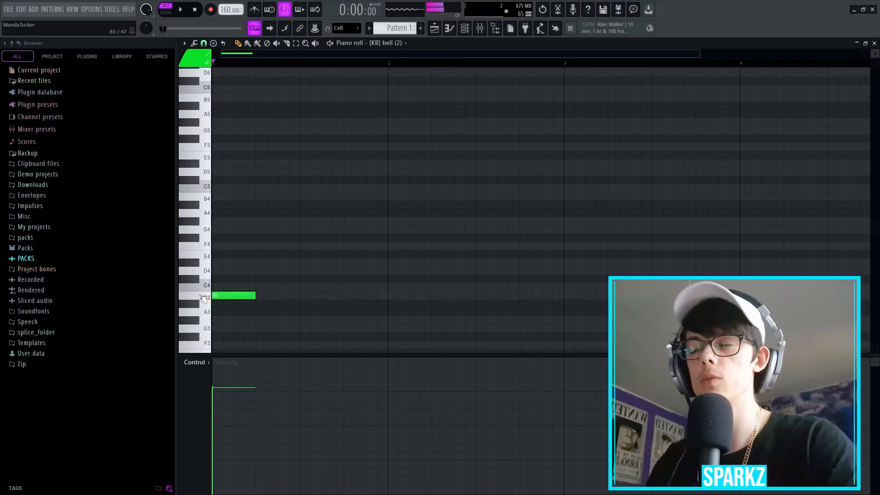
Step: Add a C4 note directly after the B3 note in bar one and play the pattern
scroll(218, 303, down, 1)
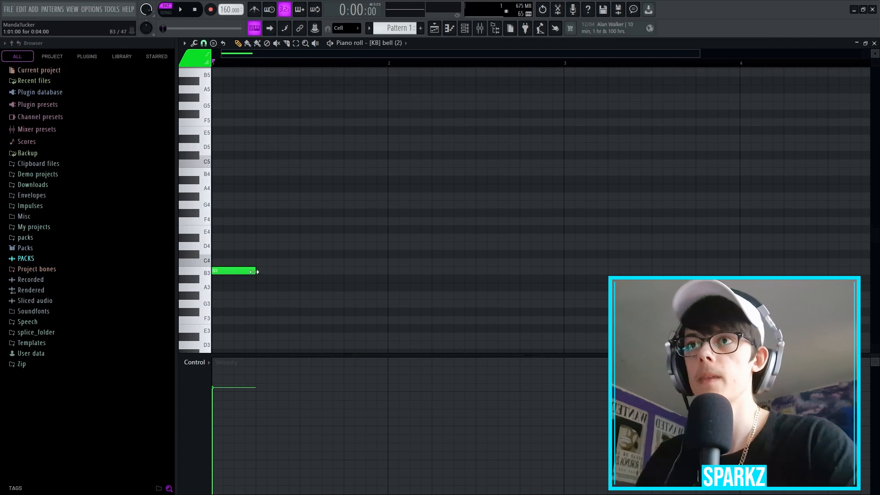
click(326, 264)
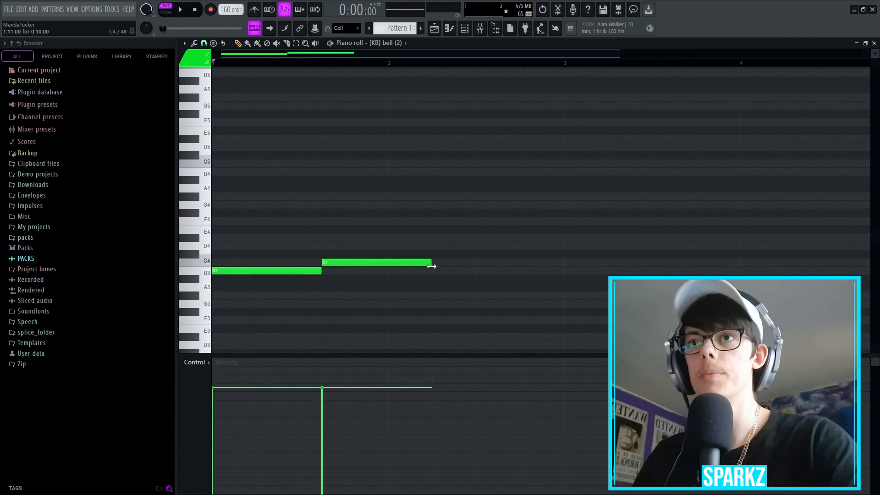
key(space)
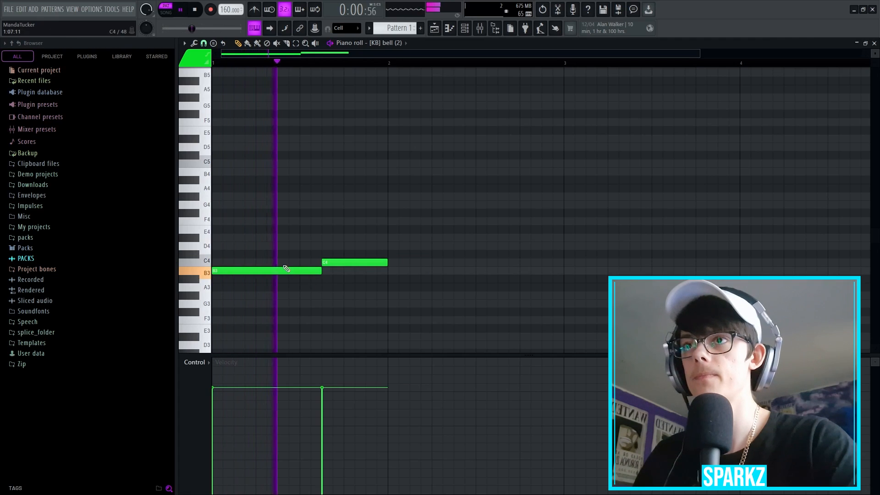
Step: Duplicate the one-bar B3 and C4 phrase until it fills four bars
drag(355, 226, 222, 318)
key(ctrl+b)
key(ctrl+a)
key(ctrl+b)
scroll(364, 264, down, 2)
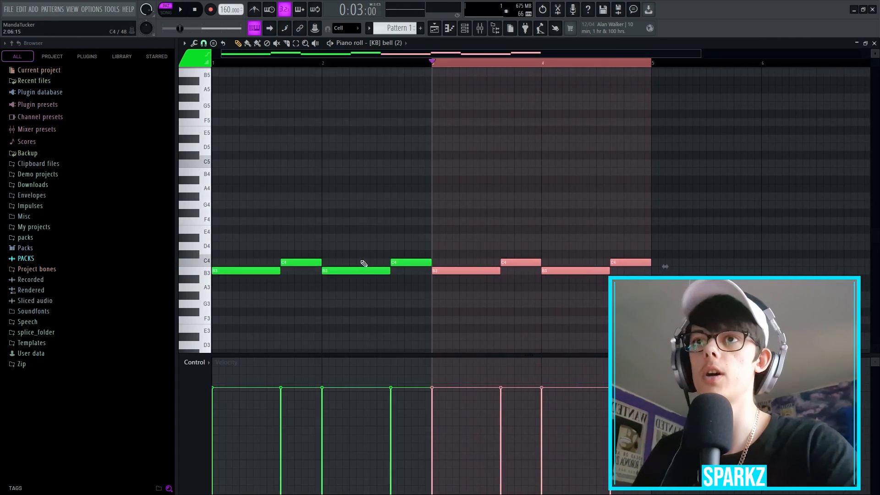
Step: Copy all the B3 and C4 notes one octave higher to B4 and C5
key(ctrl+a)
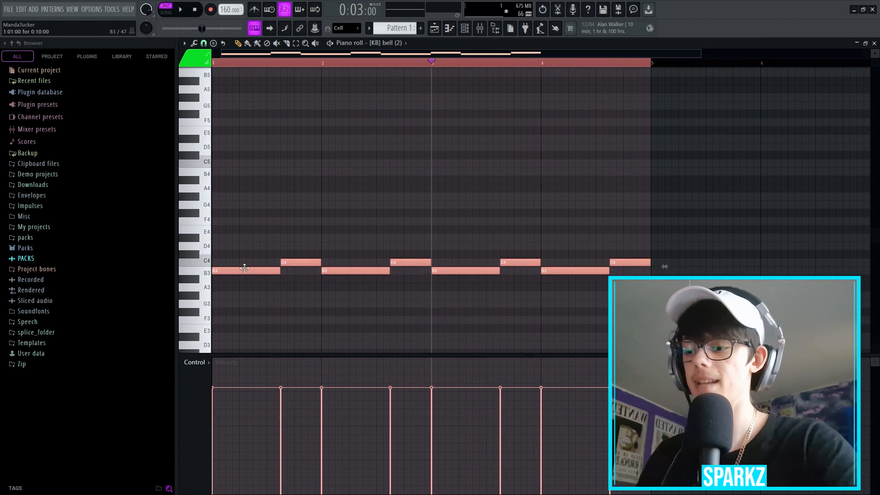
key(ctrl+c)
key(ctrl+v)
key(ctrl+Up)
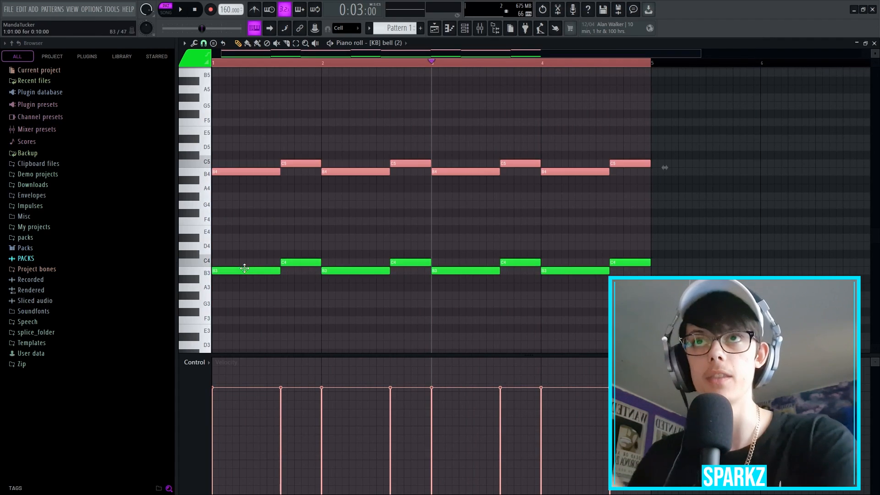
scroll(250, 250, up, 5)
ctrl+click(306, 287)
scroll(303, 317, down, 5)
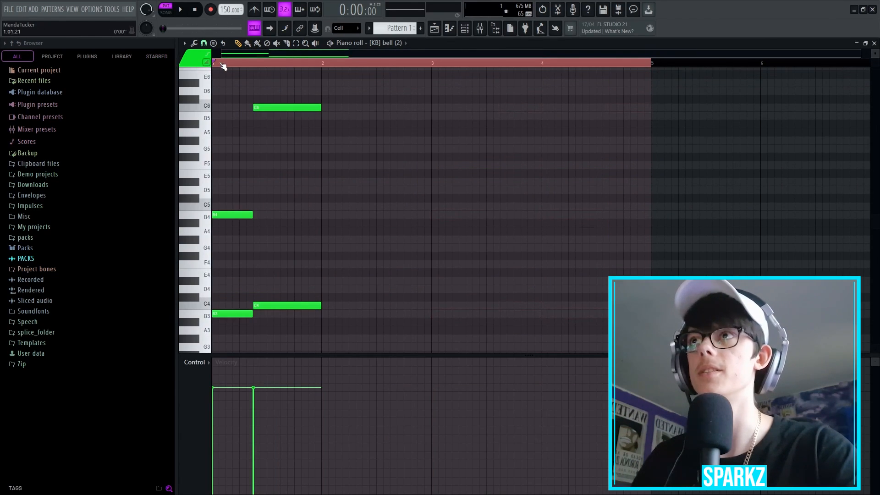
Step: Play the one-bar phrase of B3, C4, B4 and C6 notes and duplicate it across four bars
key(space)
key(space)
drag(285, 88, 228, 348)
key(ctrl+b)
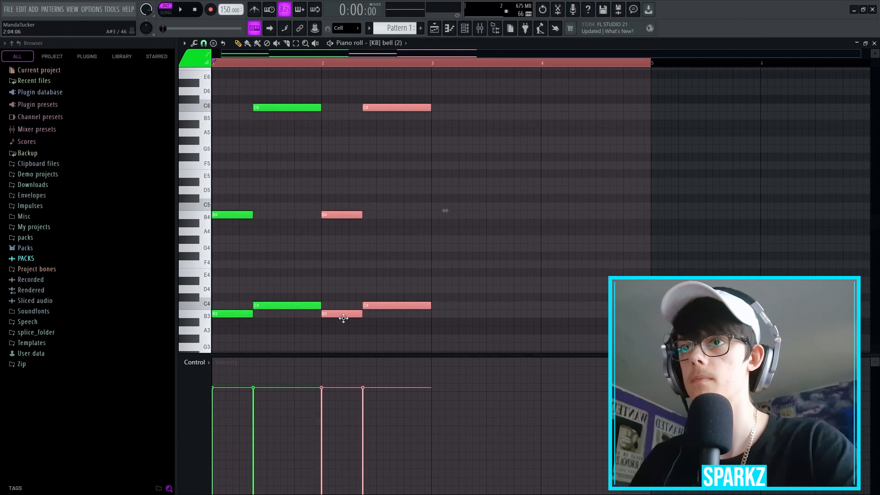
key(ctrl+a)
key(ctrl+b)
key(ctrl+a)
key(space)
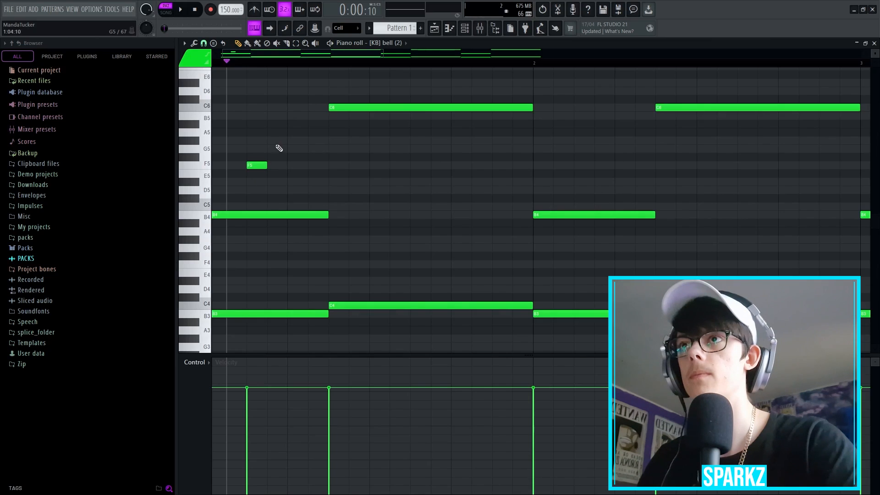
Step: Try a G#5 melody note after the F5 note in bar one and lengthen the F5 note instead
click(277, 141)
key(space)
key(space)
right_click(277, 141)
drag(266, 166, 288, 166)
key(space)
key(space)
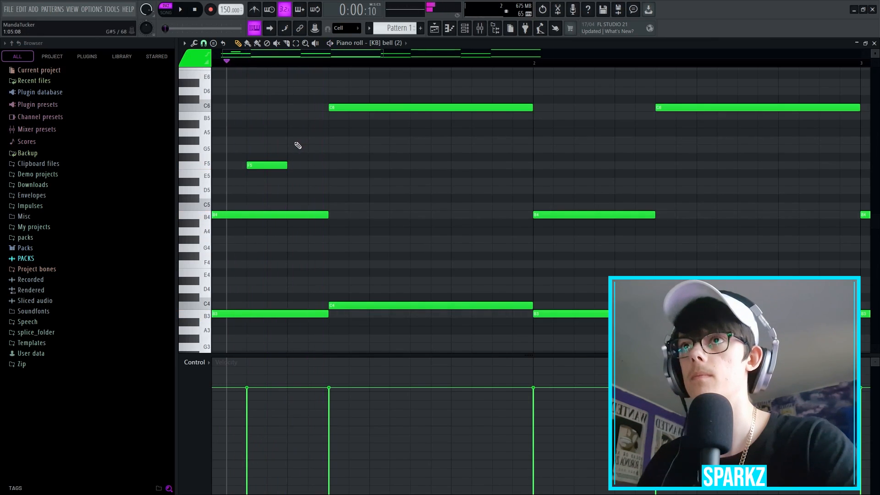
Step: Replace the F5 melody note with a two-step F5 starting at step 5 of bar one
scroll(275, 167, down, 3)
right_click(251, 165)
key(space)
click(261, 165)
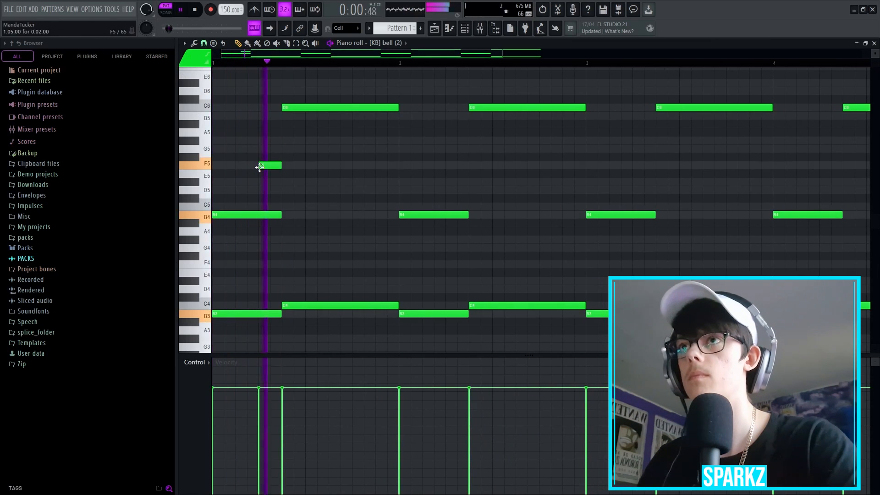
Step: Add overlapping G#5 and G5 melody notes late in bar one, followed by F5 and B5 in bar two
key(space)
click(274, 141)
key(space)
right_click(274, 141)
click(308, 141)
key(space)
key(space)
right_click(324, 141)
click(331, 141)
click(356, 149)
key(space)
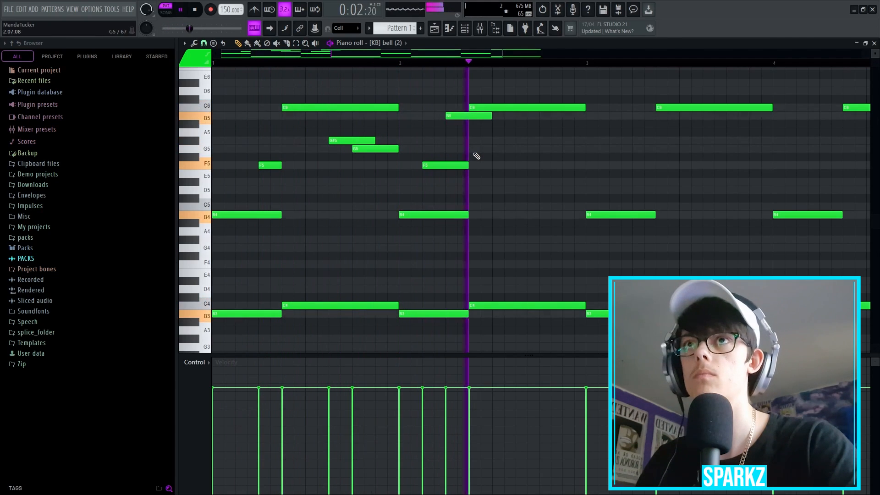
Step: End bar two's melody with B5 and a two-step G5, and repeat the melody in bars three and four
key(space)
key(space)
click(541, 116)
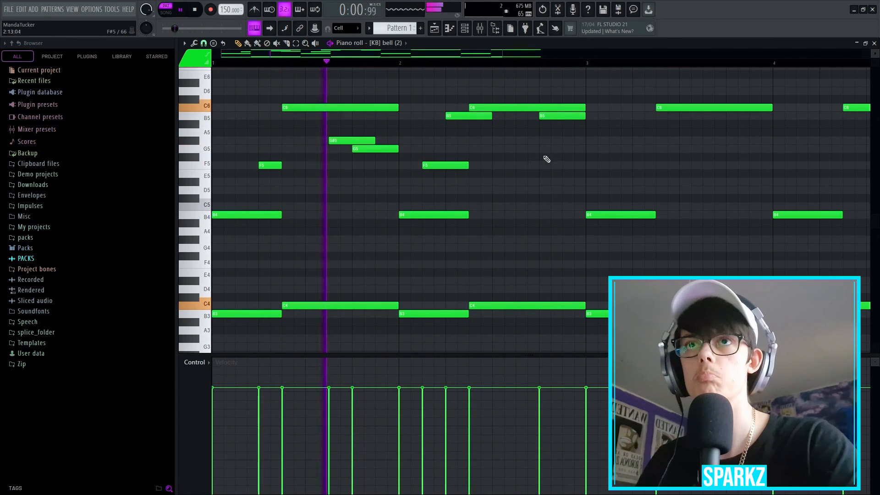
click(565, 149)
drag(606, 151, 585, 151)
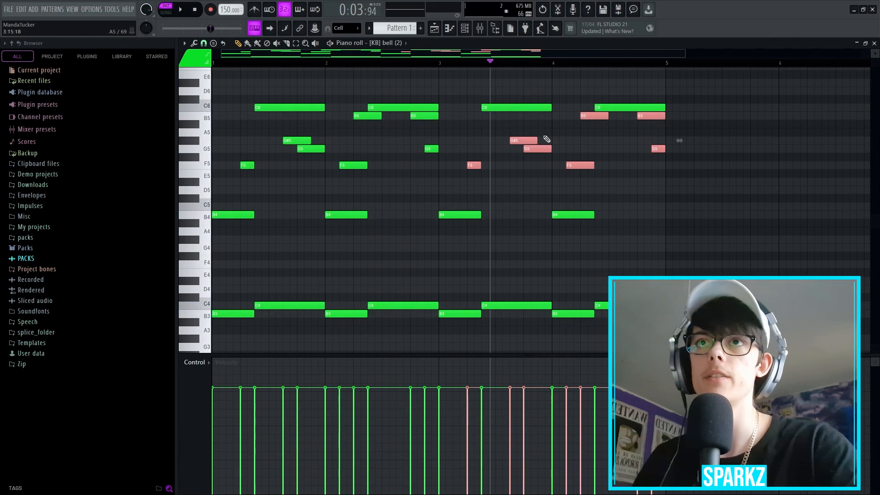
drag(508, 122, 539, 160)
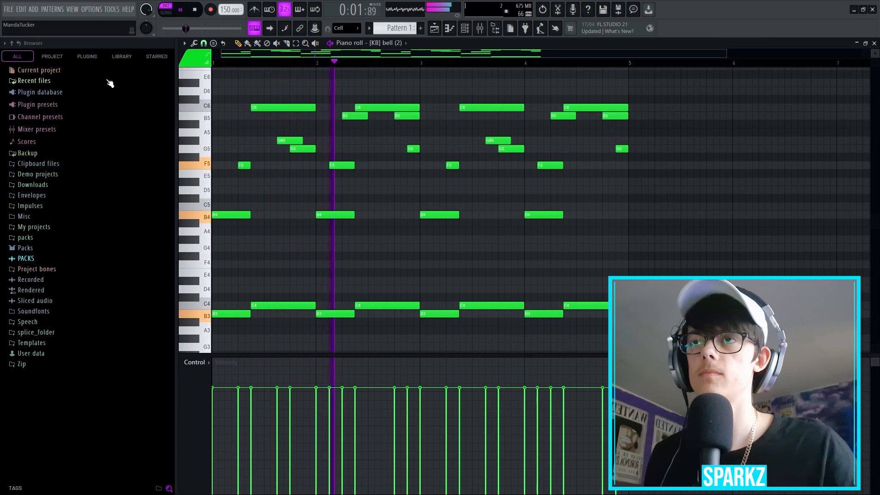
key(space)
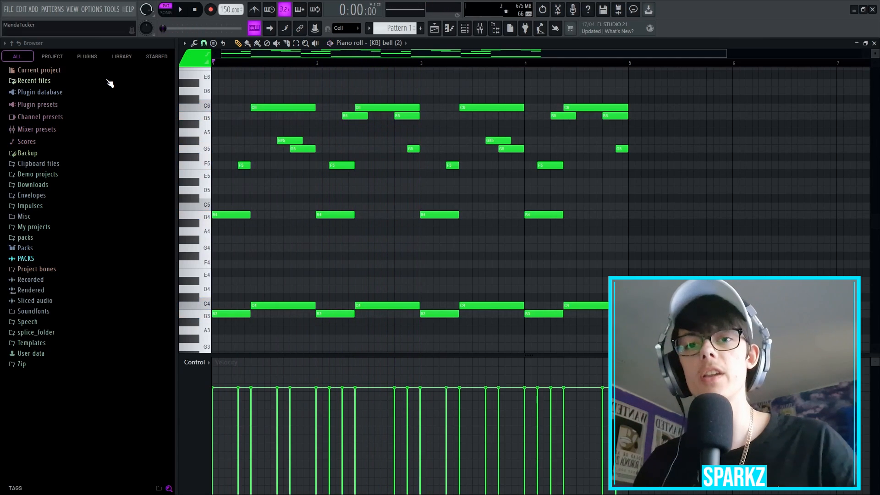
Step: Assign the [KB] bell (2) channel to mixer track 1 and open that track's Fruity parametric EQ 2
click(463, 30)
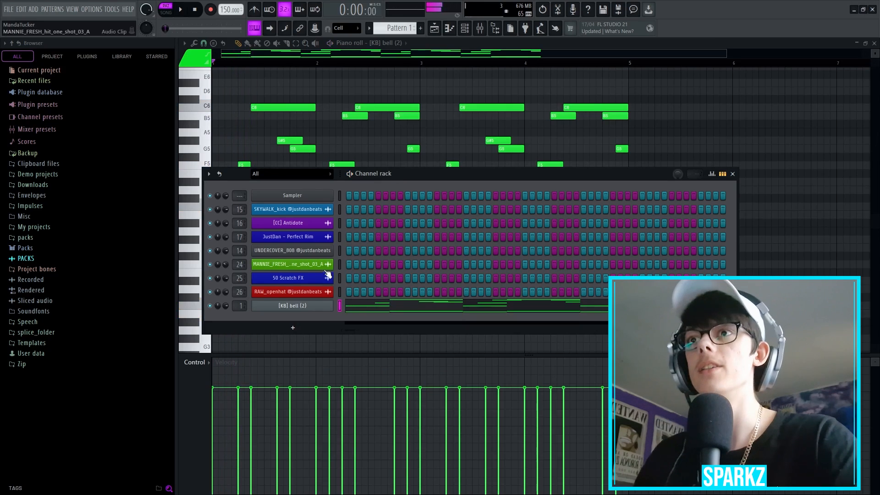
click(480, 29)
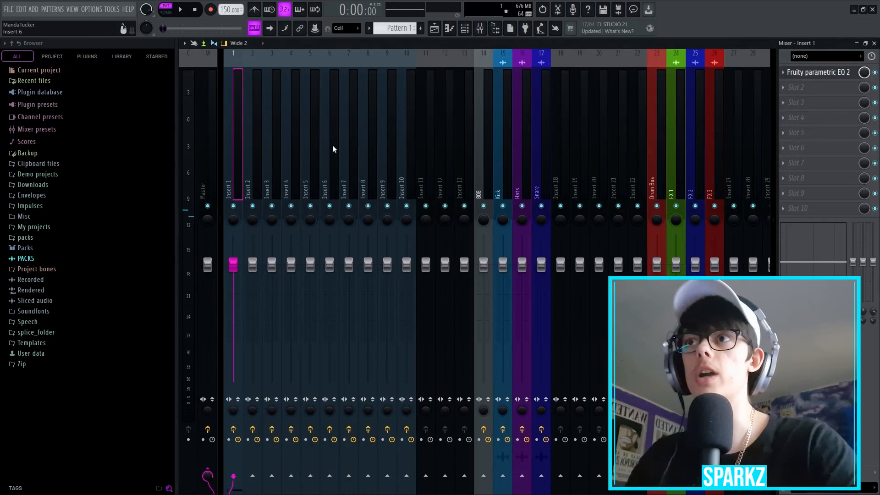
click(839, 72)
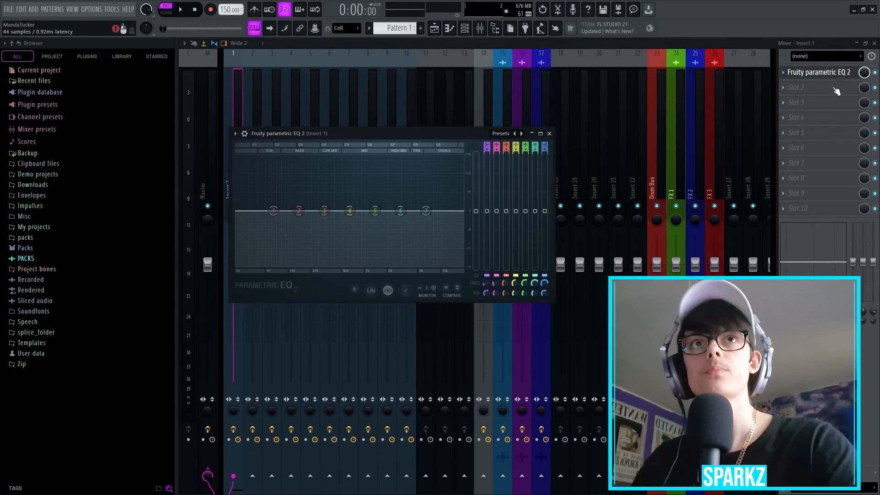
Step: Load HalfTime on Insert 1 in the effect slot ahead of Fruity parametric EQ 2
right_click(816, 73)
key(h)
key(h)
key(Return)
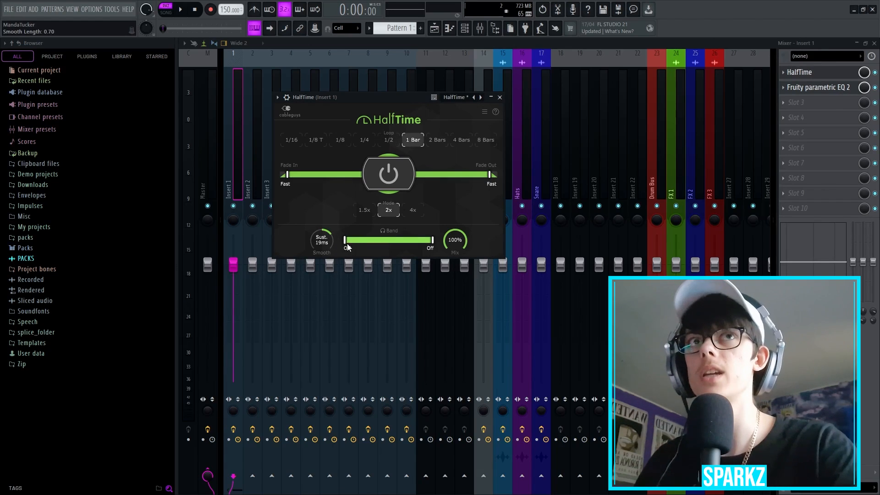
Step: Set HalfTime's loop to 1/4, smooth to 46 ms and mix to 95%, and save the project as dark.flp
key(space)
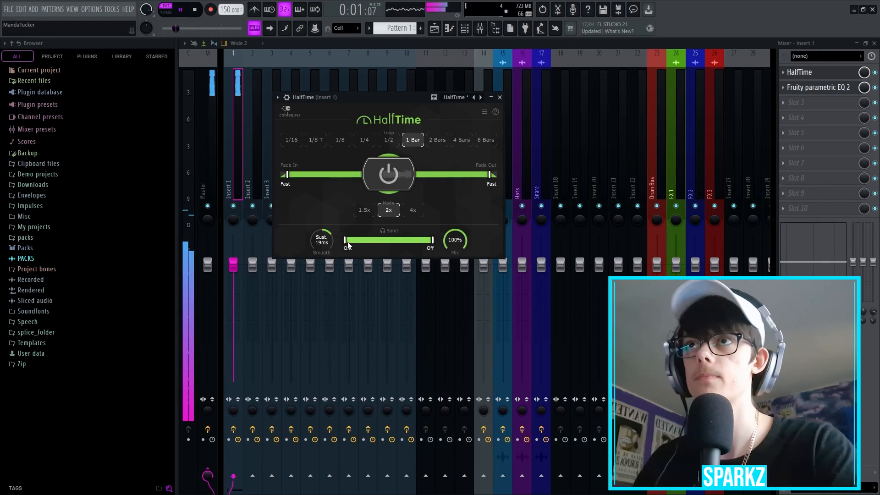
click(341, 141)
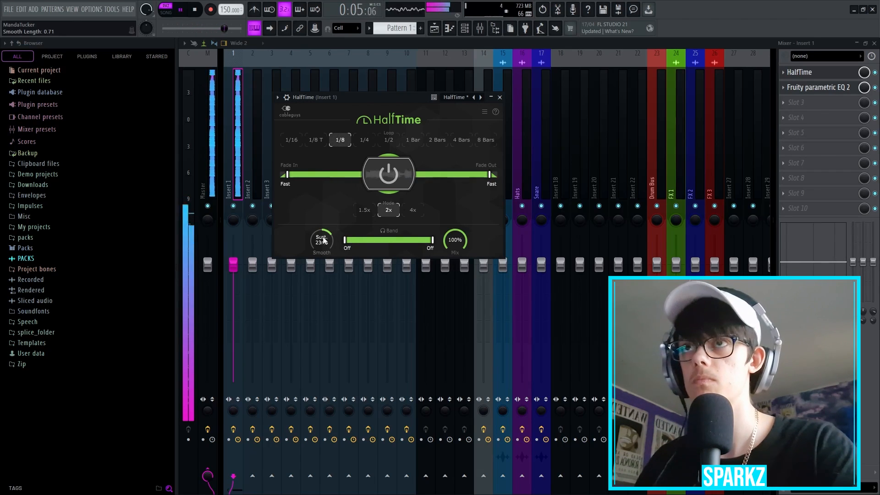
click(356, 141)
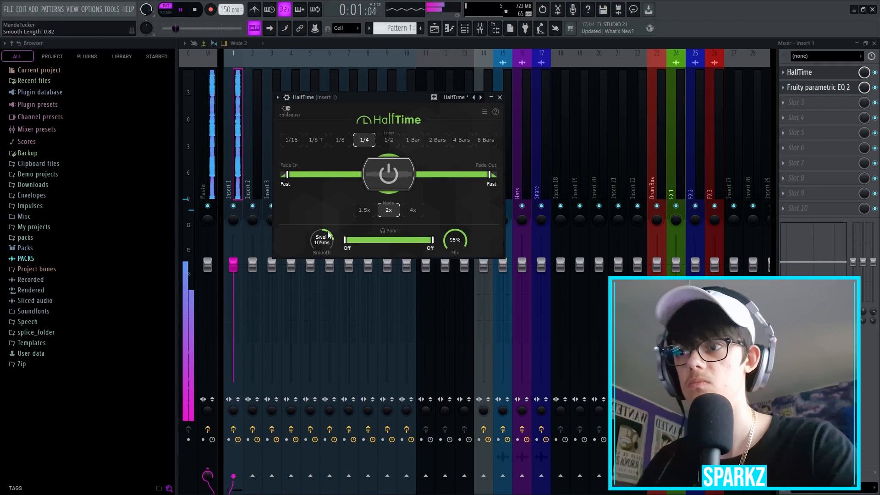
drag(328, 236, 328, 244)
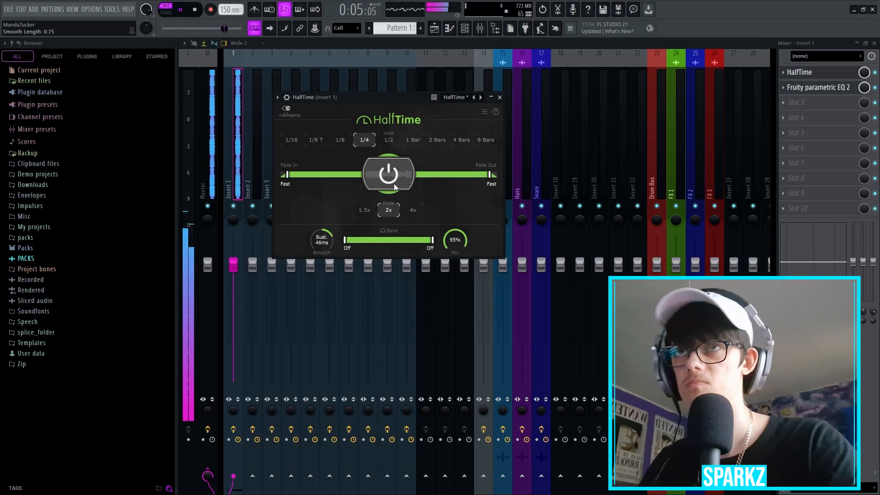
key(ctrl+s)
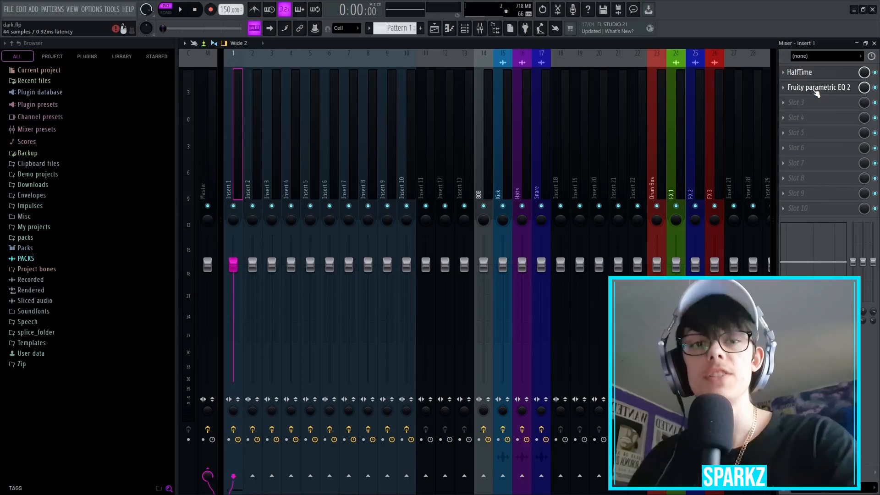
Step: Apply the Side Chops preset to Insert 1's Fruity parametric EQ 2 and shift its lowest and highest bands up in frequency
click(818, 89)
click(497, 134)
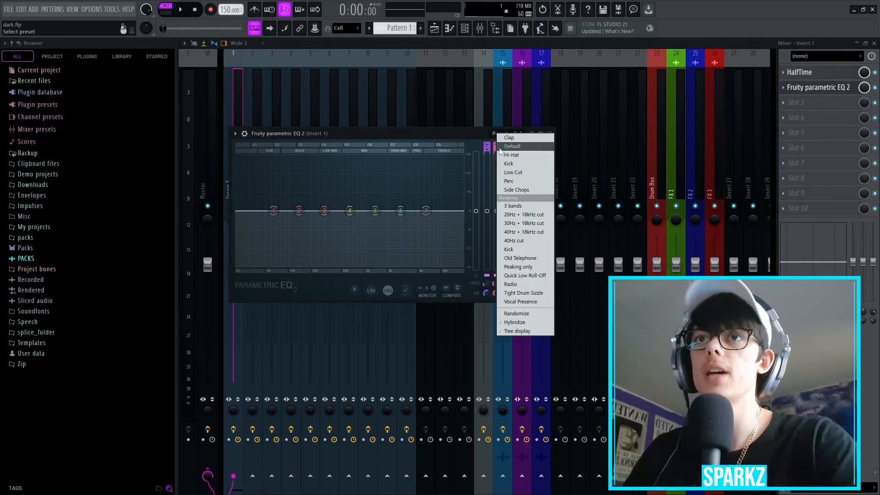
click(518, 190)
drag(274, 211, 299, 211)
drag(426, 211, 481, 221)
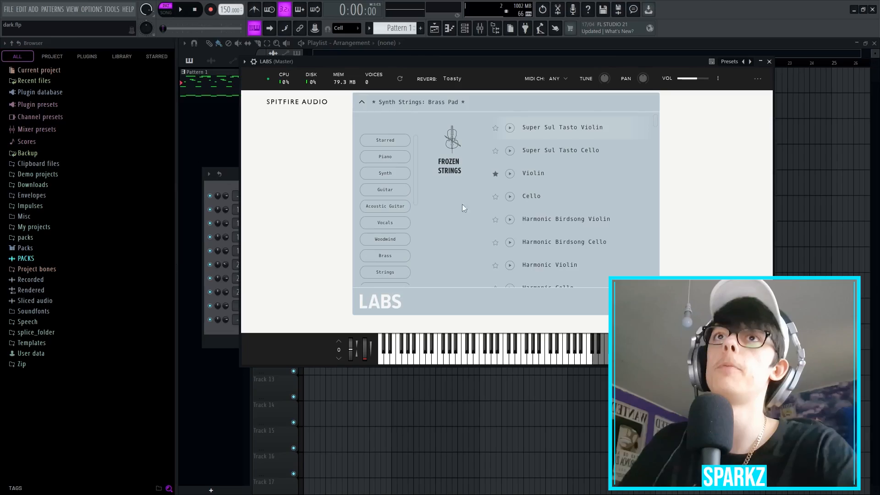
Step: Load the Violin preset from Frozen Strings in LABS and collapse the preset browser
scroll(466, 184, down, 5)
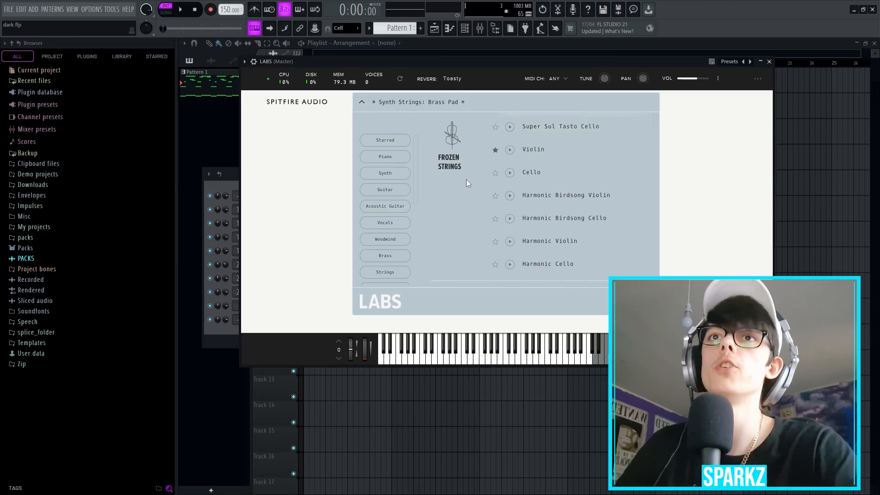
scroll(496, 193, up, 3)
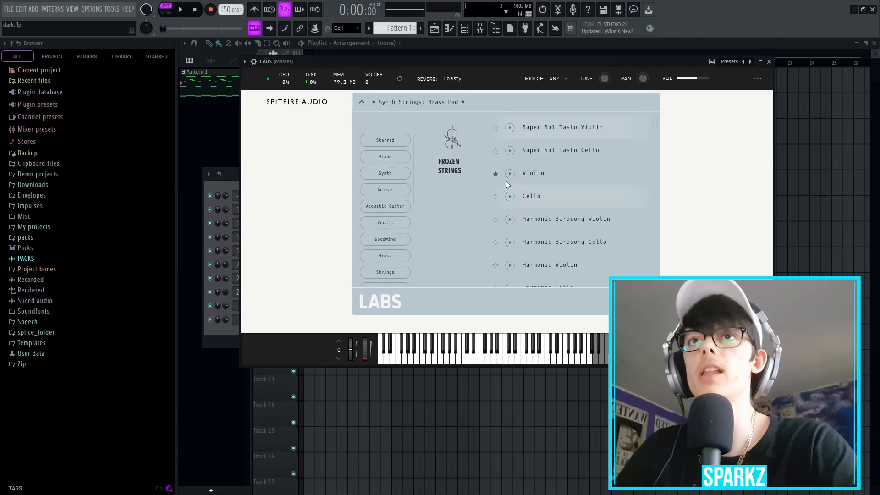
click(532, 173)
click(444, 105)
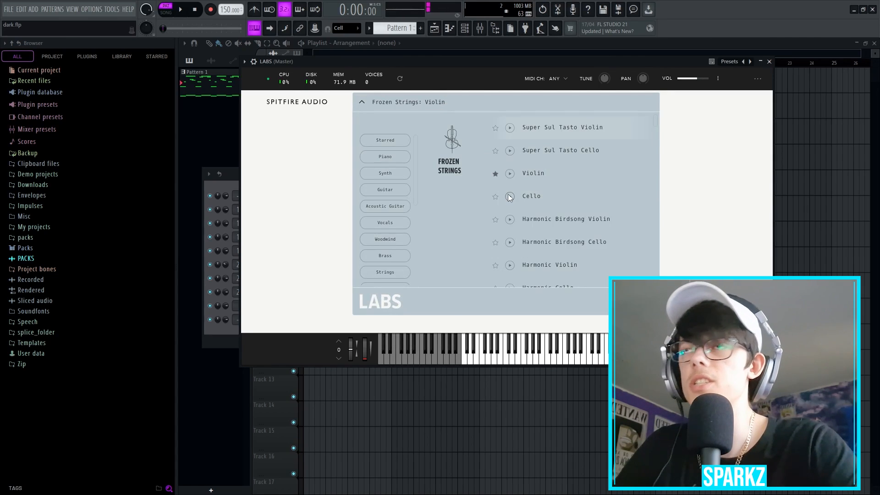
click(528, 173)
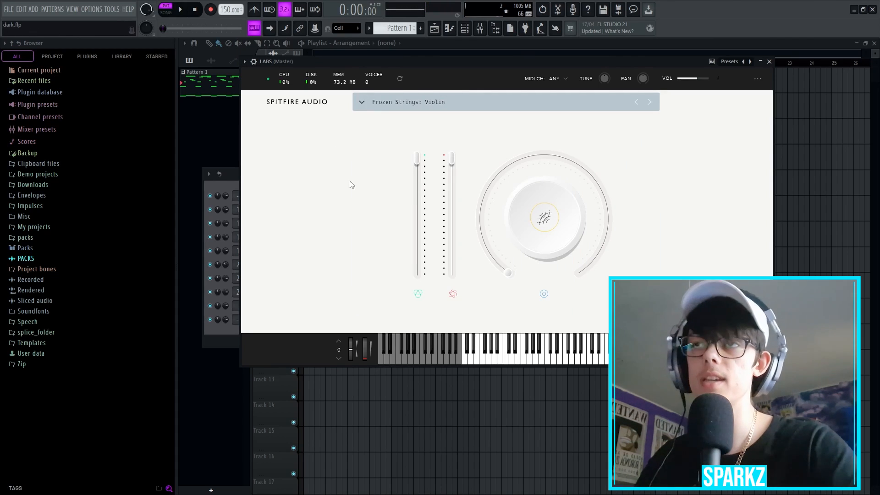
Step: Close the LABS instrument window and open the LABS channel's piano roll
key(Escape)
right_click(319, 324)
click(353, 320)
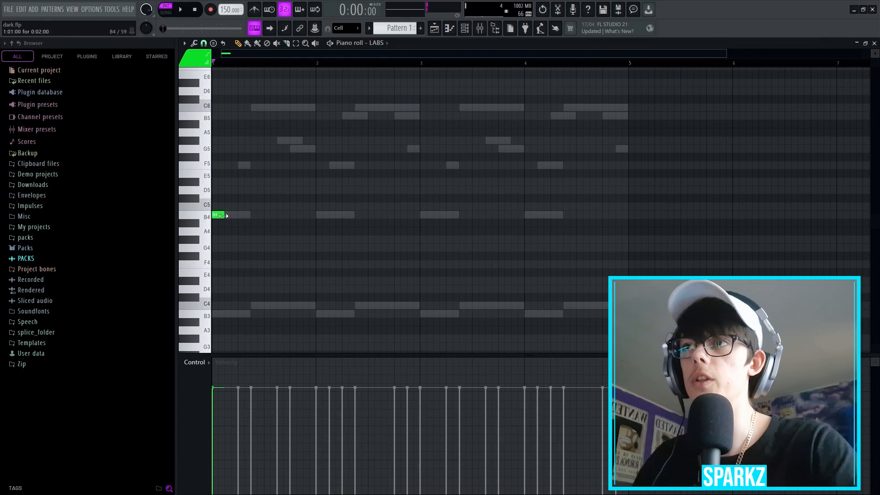
Step: Raise the violin's B4 note two octaves to B6, lengthen it to one full bar and play the pattern
key(space)
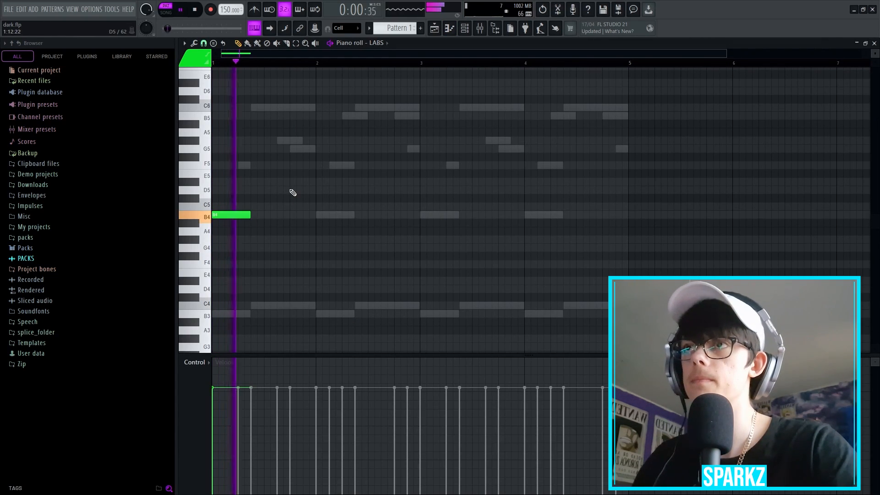
key(space)
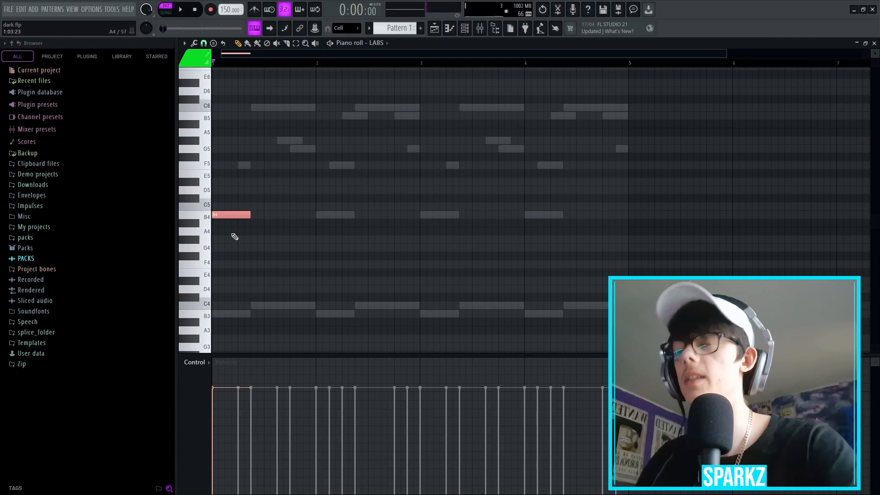
key(ctrl+Up)
key(ctrl+Up)
scroll(234, 236, up, 5)
key(space)
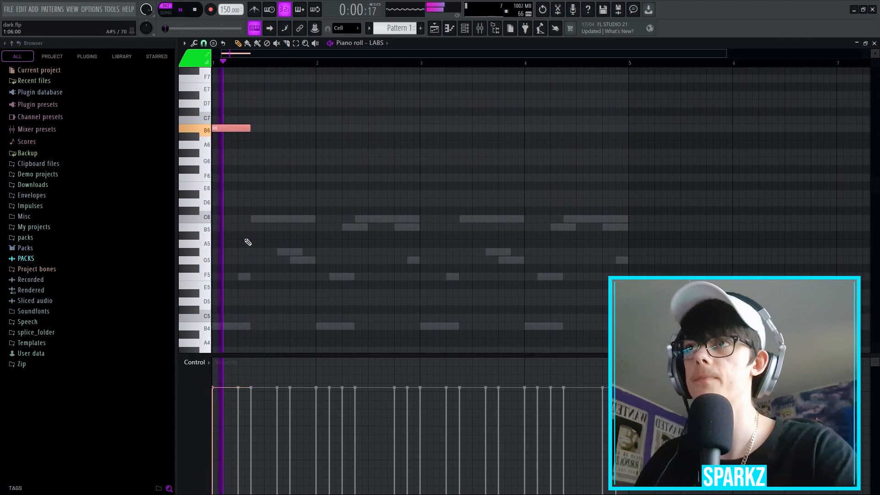
key(space)
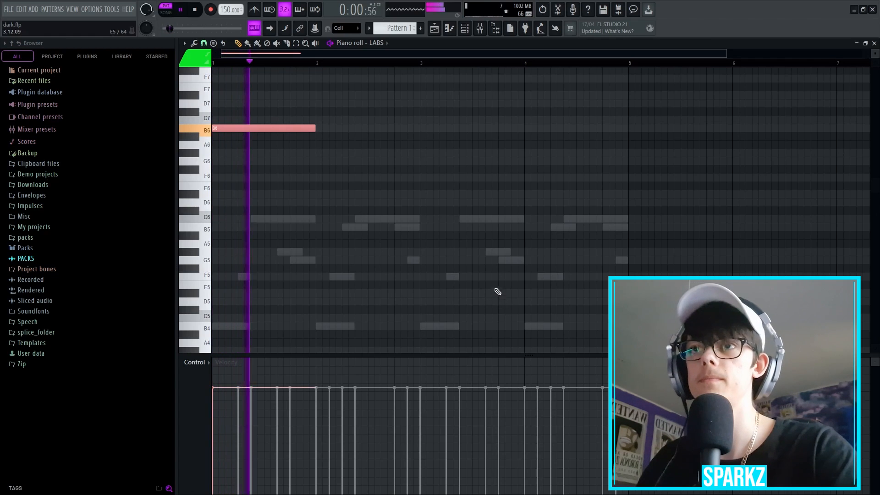
Step: Add a second one-bar B6 note at bar 3 of the LABS violin and close the piano roll
click(430, 130)
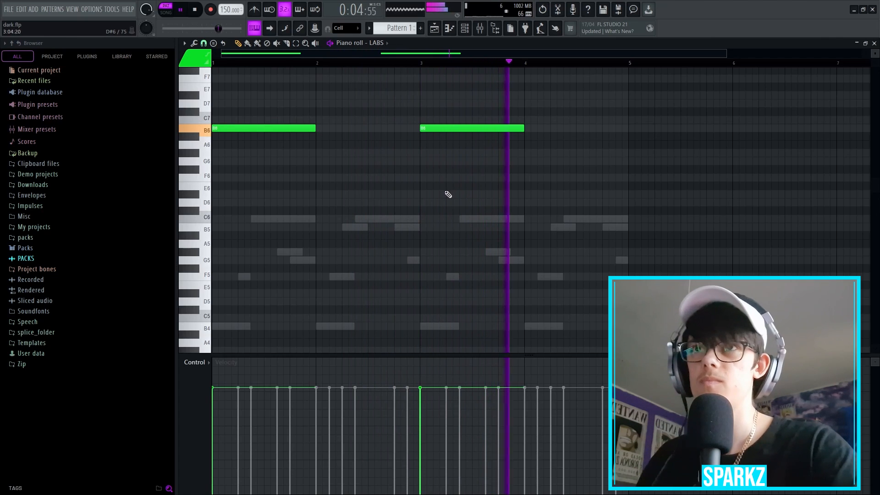
key(space)
key(ctrl+a)
key(F7)
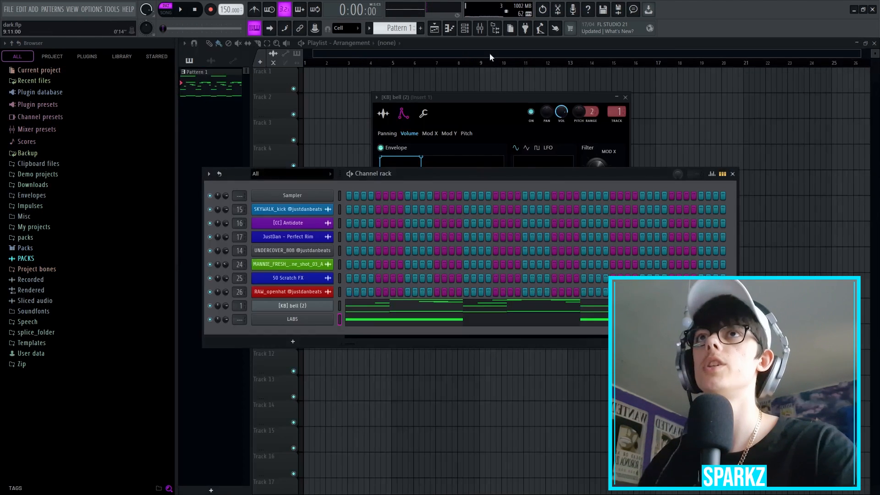
Step: Lower Insert 1 to -9.1 dB and Insert 2 to -18.2 dB in the mixer while the pattern plays
click(481, 30)
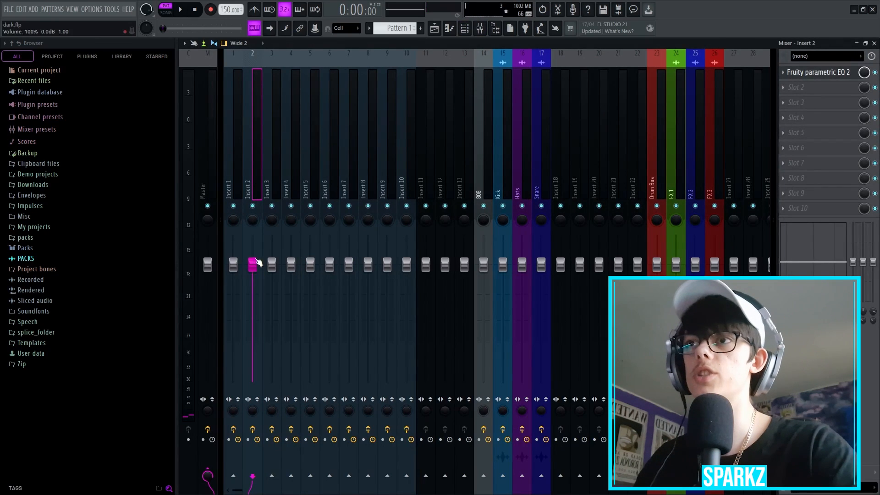
click(207, 183)
key(space)
drag(233, 265, 252, 347)
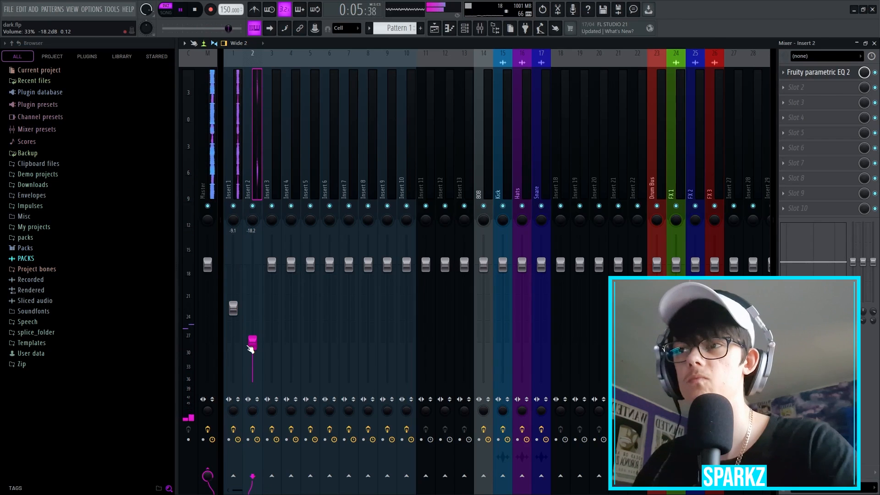
key(space)
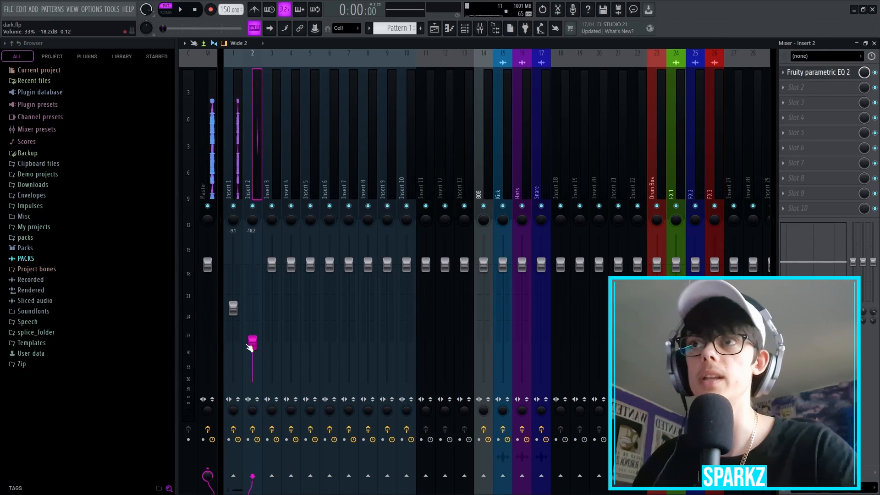
Step: Add a second LABS instrument channel and browse its Piano presets down to the Piano Pads group
key(F9)
click(298, 343)
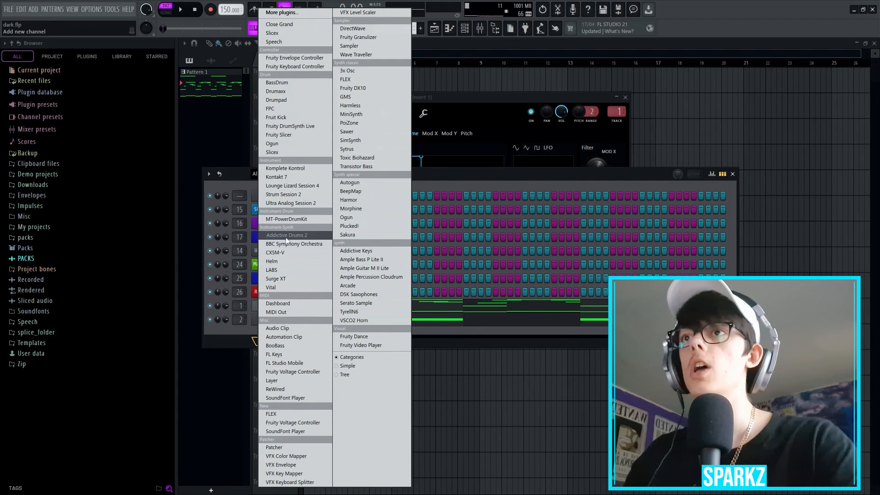
click(272, 270)
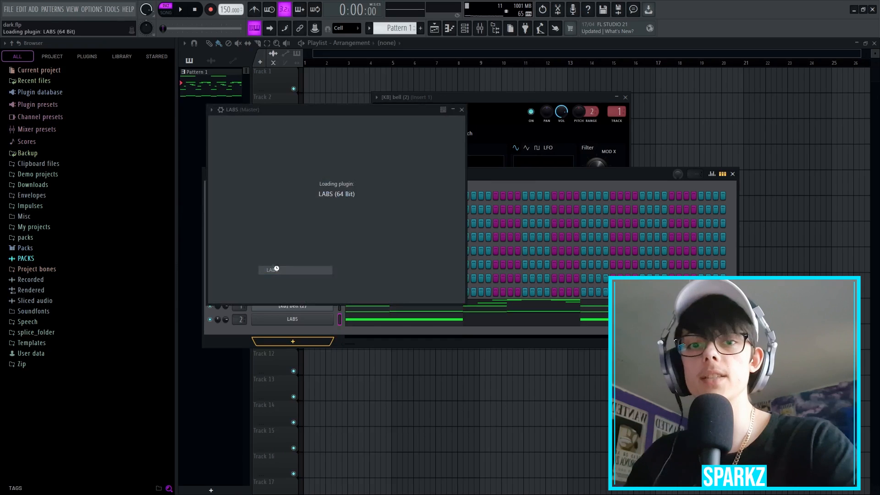
click(356, 150)
click(351, 205)
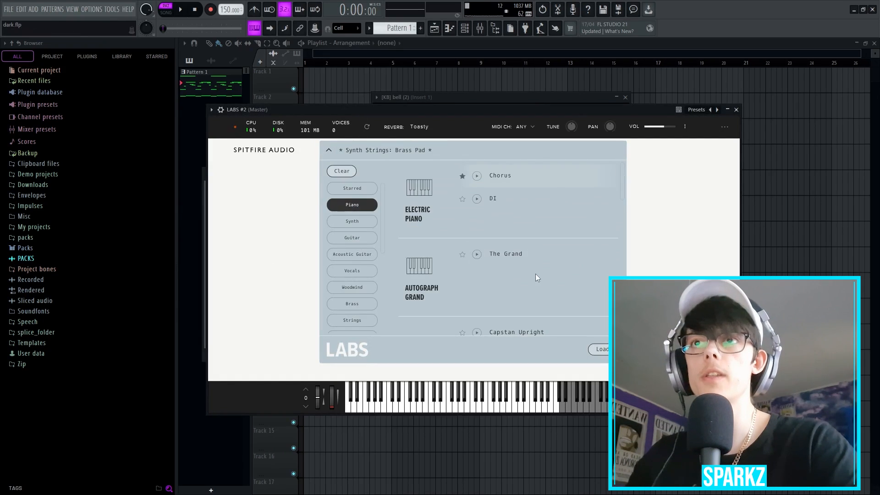
scroll(532, 275, down, 3)
scroll(530, 275, down, 5)
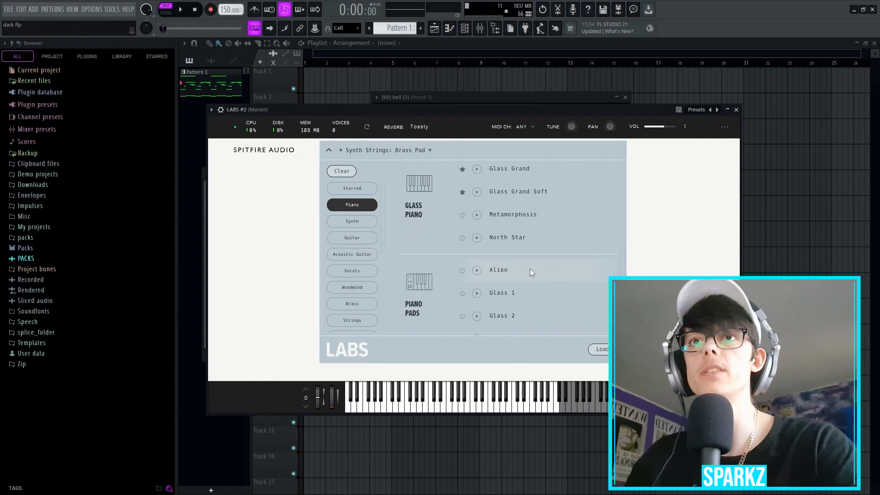
scroll(530, 269, up, 1)
scroll(529, 269, down, 5)
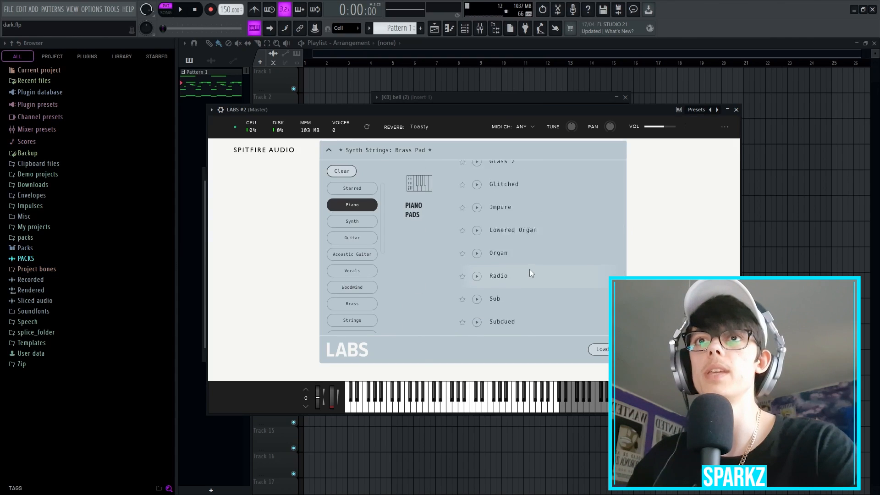
Step: Draw a B4, D5 and F5 chord six steps long at the start of LABS #2's piano roll and play it
key(F7)
click(220, 184)
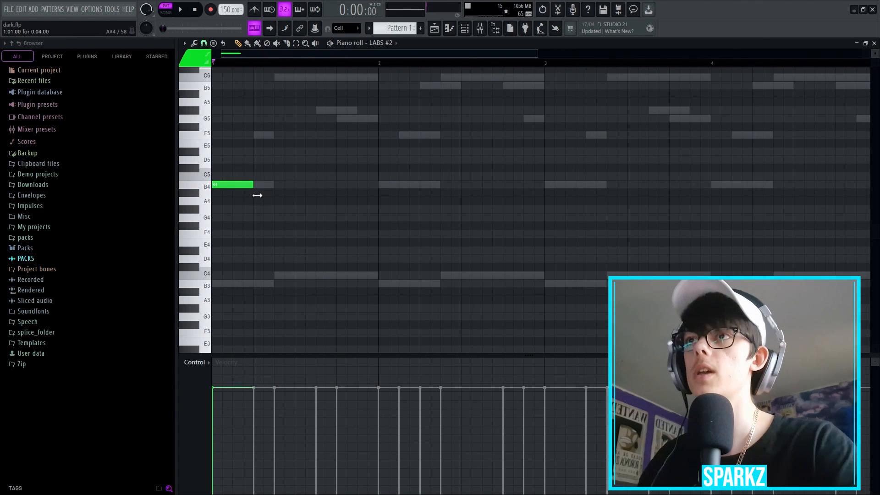
click(183, 161)
click(209, 133)
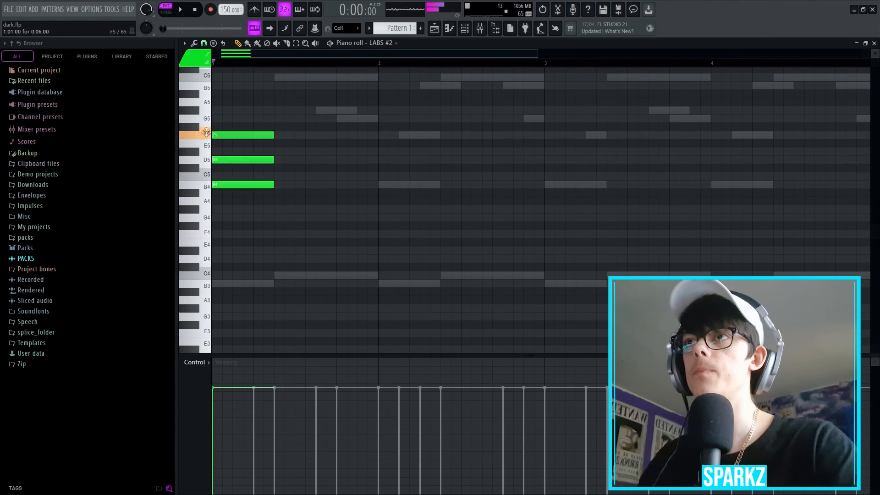
scroll(197, 196, up, 3)
drag(230, 173, 239, 275)
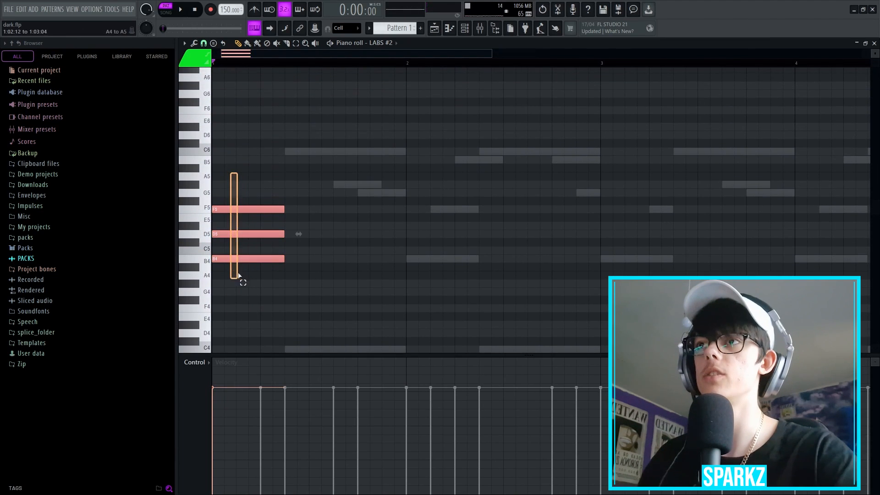
key(space)
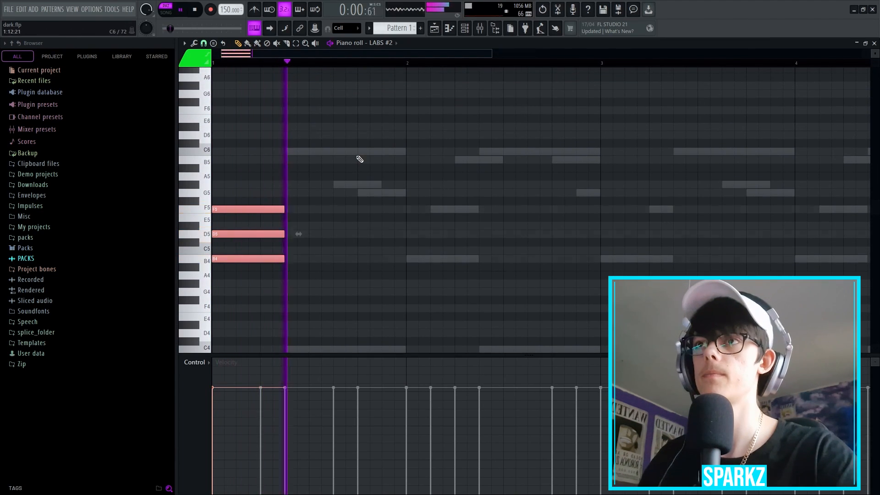
key(space)
Step: Extend the chord to one bar and rework it into B5-D6-F#6 in bar 1 and B5-C#6-F#6 in bar 2
drag(285, 209, 435, 223)
key(space)
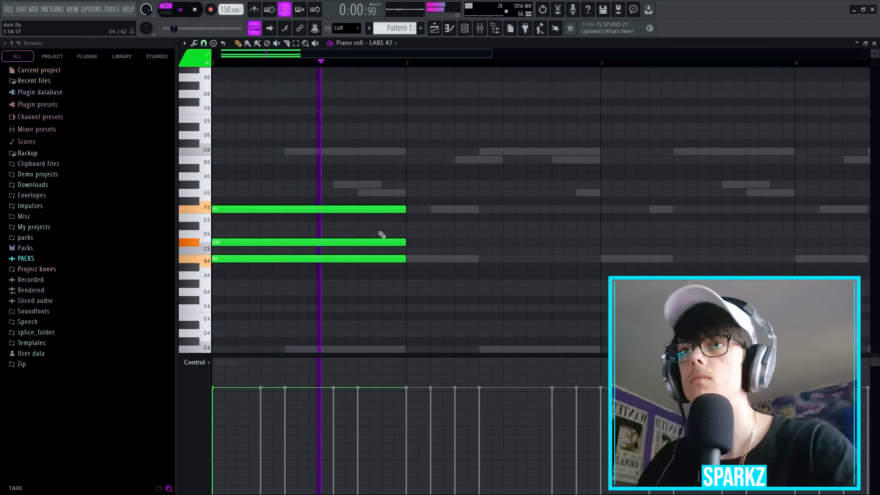
drag(379, 236, 359, 235)
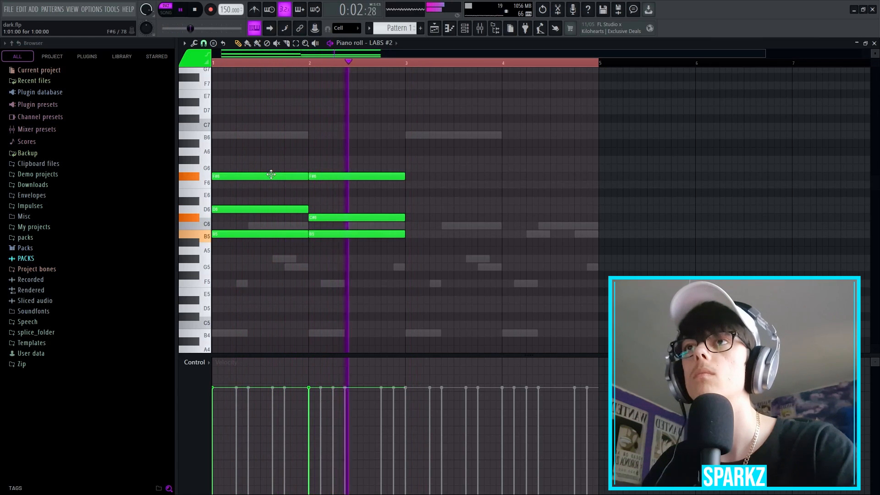
Step: Repeat the two chords across four bars, transpose all notes down two octaves to start on B3, and play them
key(ctrl+a)
key(space)
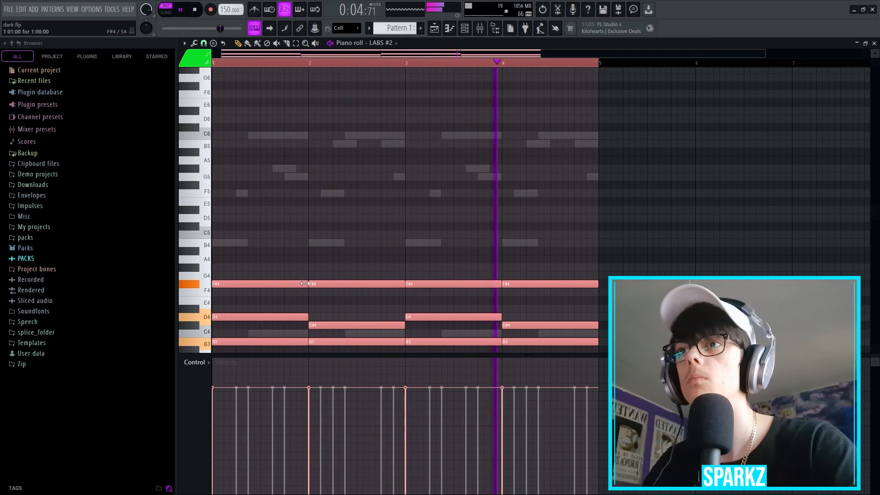
key(space)
scroll(240, 157, down, 4)
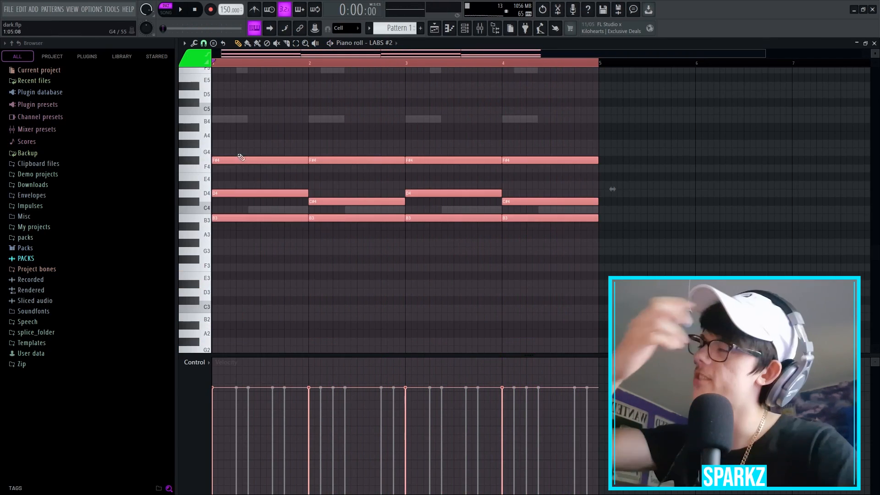
click(269, 118)
right_click(279, 119)
drag(240, 140, 252, 284)
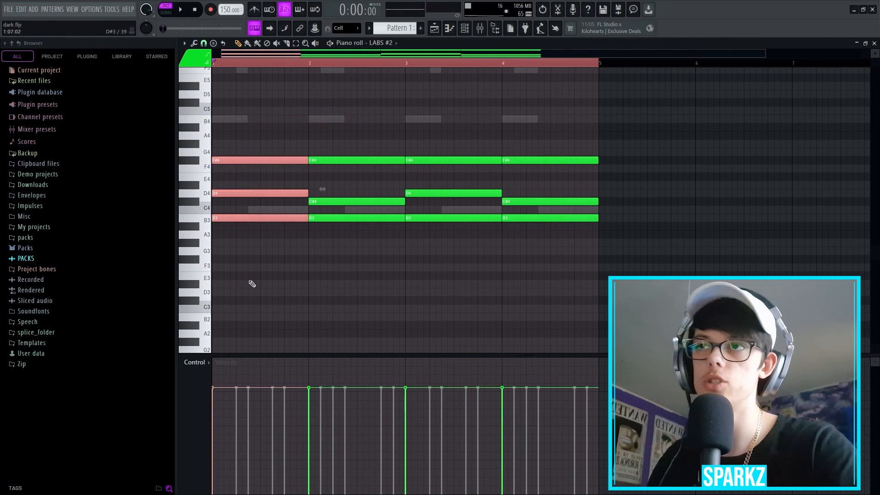
scroll(271, 248, up, 3)
click(366, 179)
right_click(366, 178)
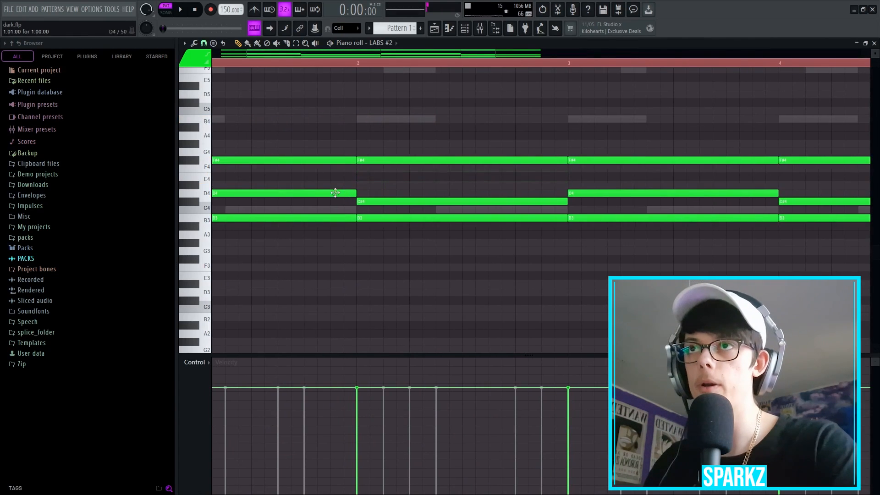
scroll(357, 202, down, 2)
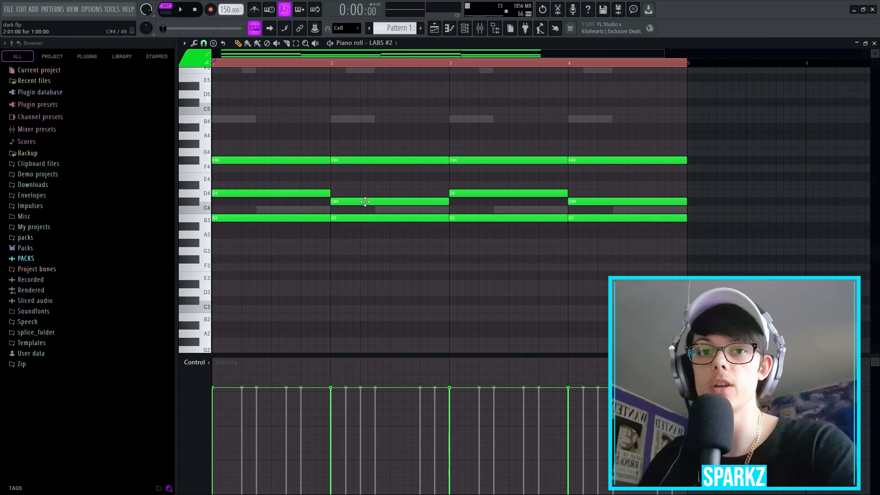
scroll(362, 192, up, 4)
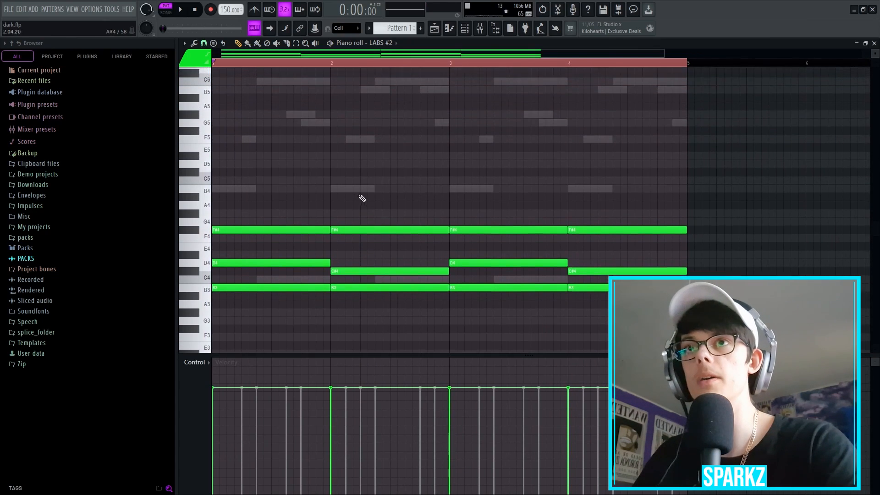
Step: Duplicate the row of four F#4 notes one octave up to F#5 and play the pattern
drag(651, 243, 216, 135)
scroll(256, 160, up, 3)
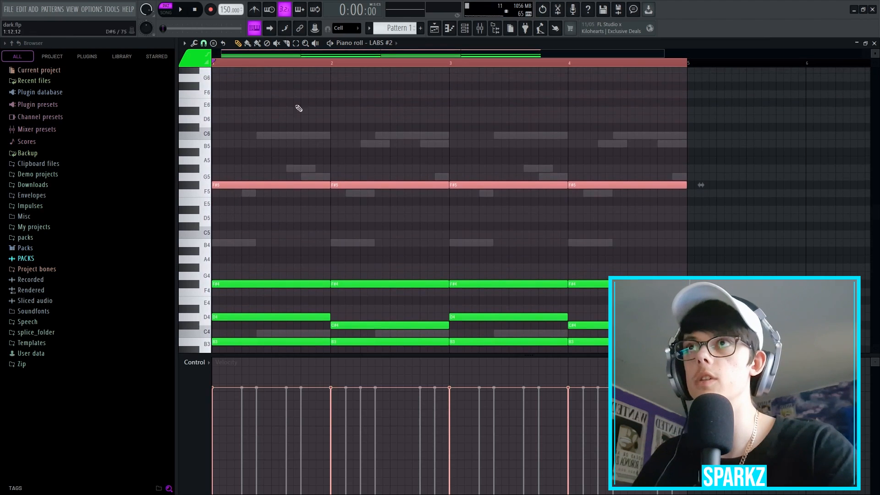
key(space)
click(324, 211)
right_click(324, 211)
key(space)
Step: Try a half-bar F5 note in the second half of bar 1 and play the pattern
click(269, 195)
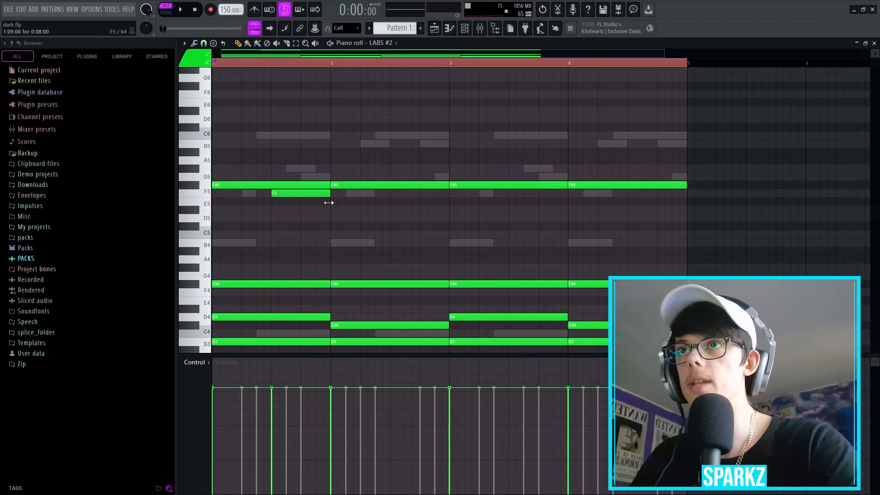
key(space)
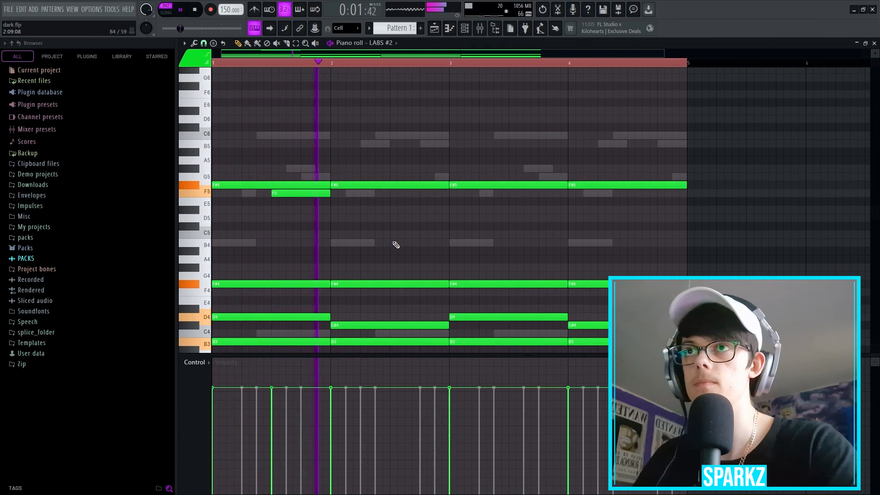
key(space)
right_click(273, 195)
Step: Place a half-bar G5 note in the second half of bar 1 and play the pattern
drag(291, 185, 284, 183)
click(276, 190)
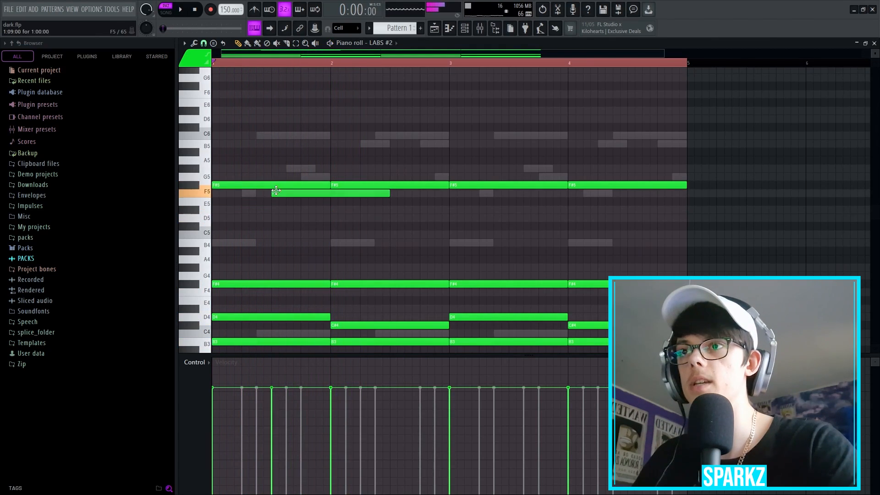
drag(375, 196, 369, 179)
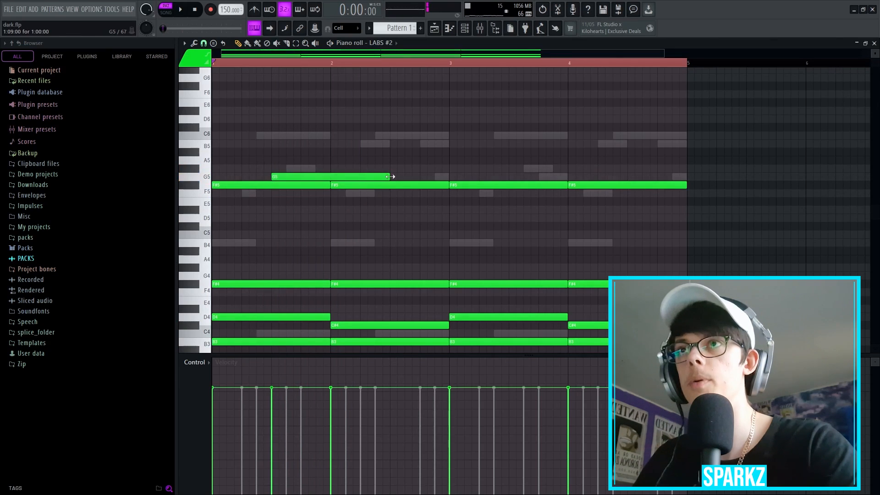
key(space)
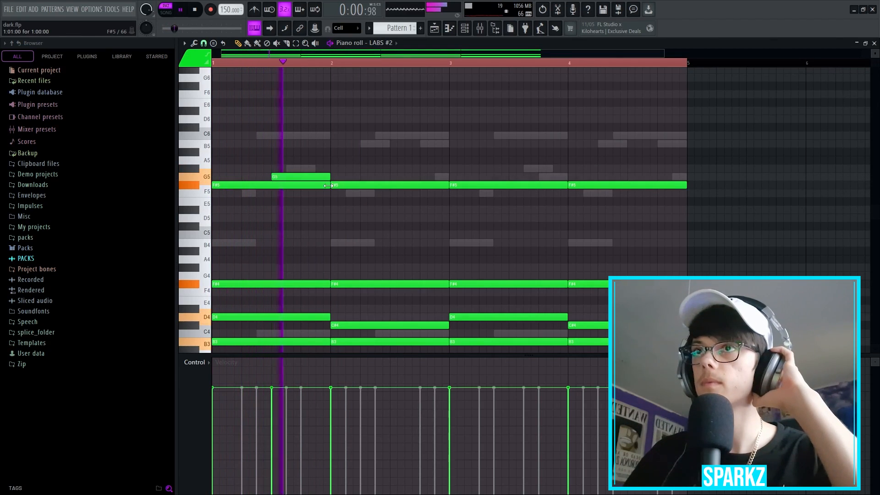
click(394, 176)
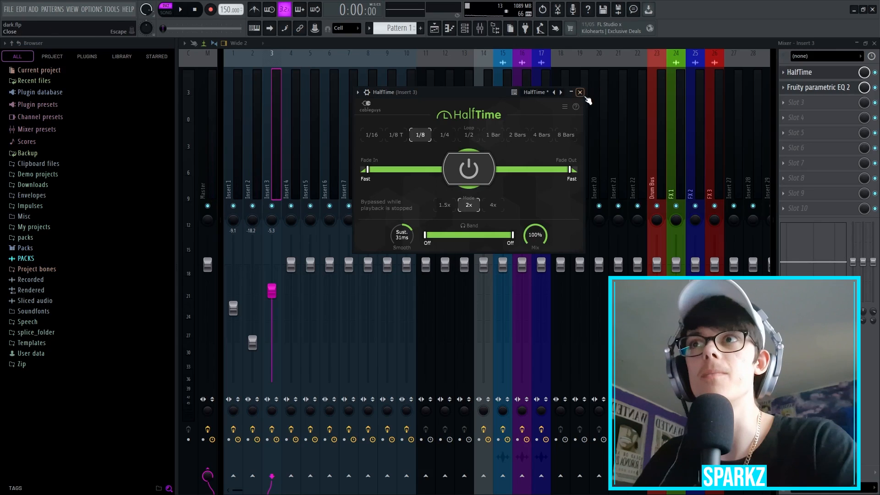
Step: Apply the Side Chops preset to Insert 3's Fruity parametric EQ 2 and shift its lowest and highest bands up in frequency
click(580, 93)
click(818, 87)
click(453, 85)
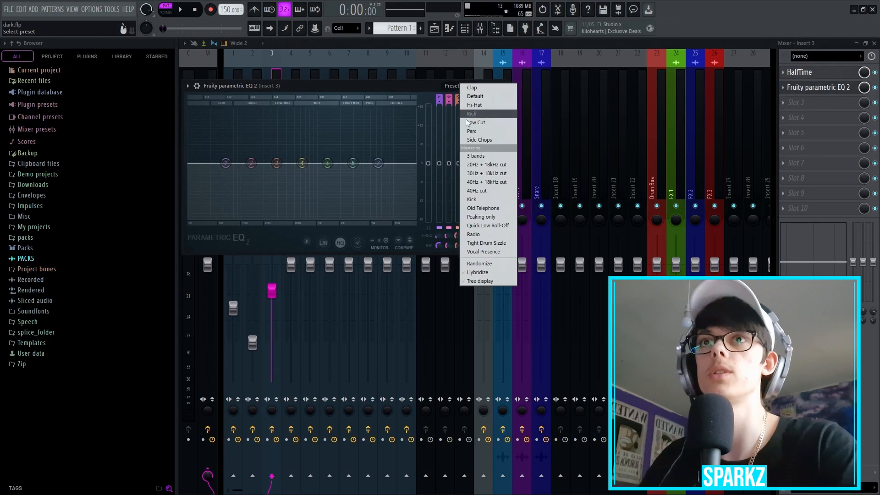
click(477, 140)
drag(226, 163, 252, 163)
drag(378, 163, 418, 164)
Step: Fine-tune the low end of Insert 3's EQ during playback, close it and set the track's volume to -4.8 dB
key(space)
drag(267, 168, 264, 167)
key(Escape)
drag(273, 291, 272, 289)
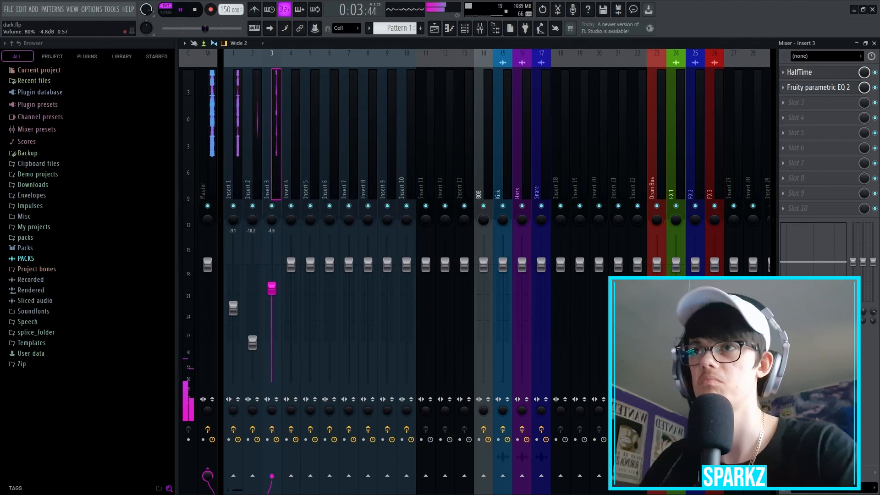
Step: Split Pattern 1 by channel in the playlist and move the LABS and LABS #2 clips down to tracks 8 and 9
key(F9)
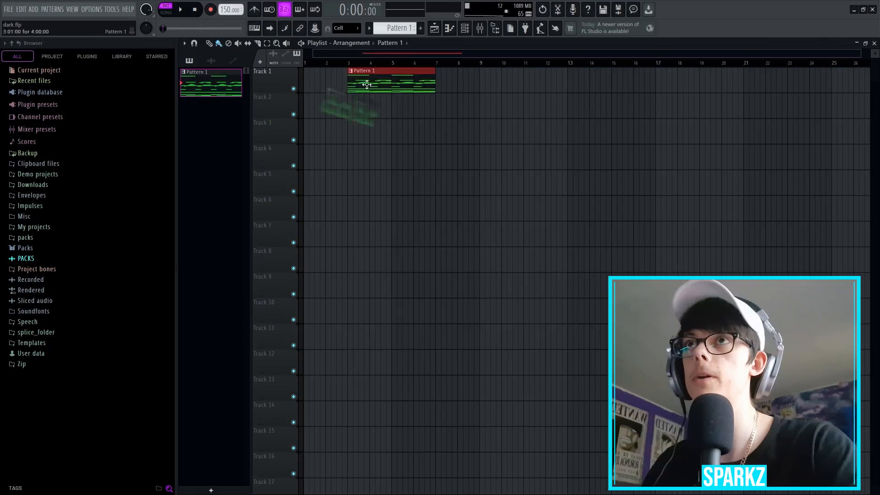
right_click(193, 82)
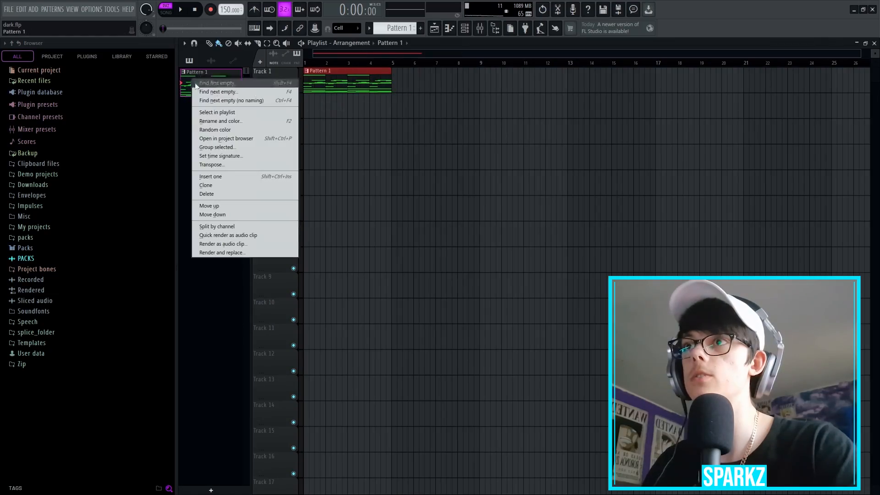
click(226, 227)
drag(708, 186, 309, 275)
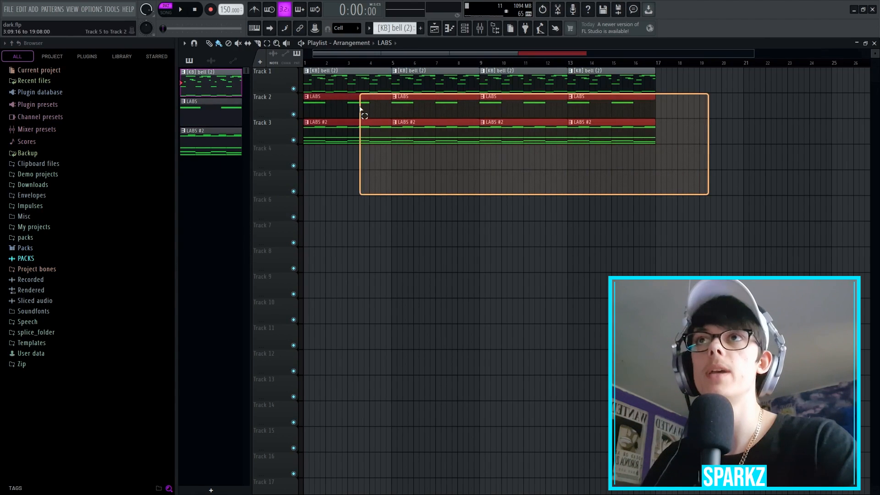
click(345, 133)
right_click(367, 139)
Step: Consolidate the first bell clip on track 1 into a WAV audio clip
ctrl+click(340, 83)
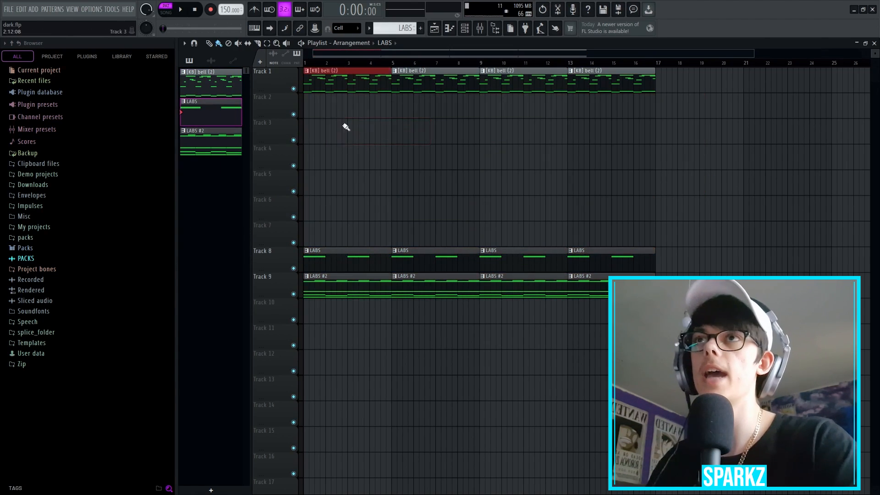
key(ctrl+alt+c)
click(506, 378)
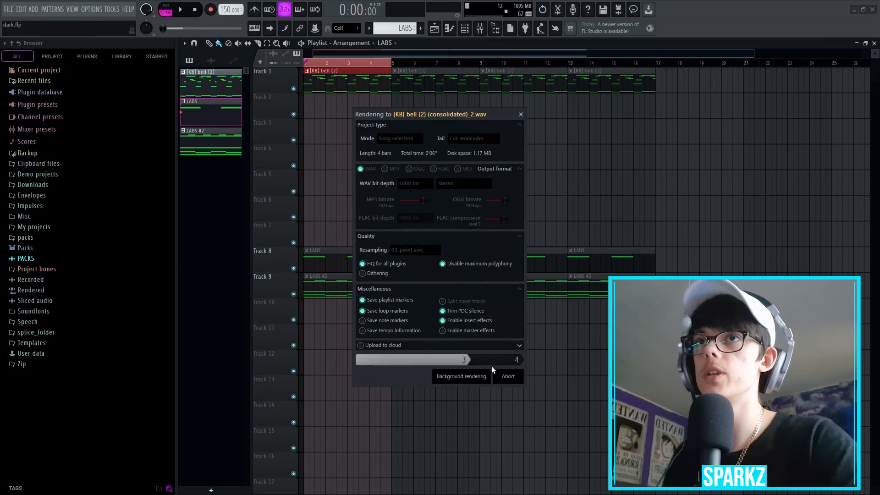
Step: Delete the leftover bell pattern clips on track 2
click(646, 146)
right_click(647, 149)
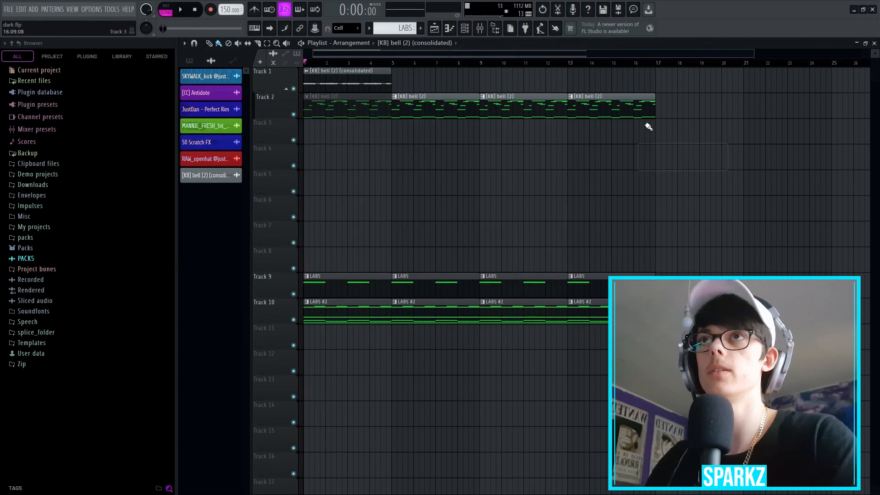
right_click(632, 108)
right_click(523, 106)
right_click(436, 103)
Step: Duplicate the consolidated bell audio clip onto track 2 and make the copy unique
scroll(295, 95, up, 4)
double_click(356, 85)
right_click(366, 99)
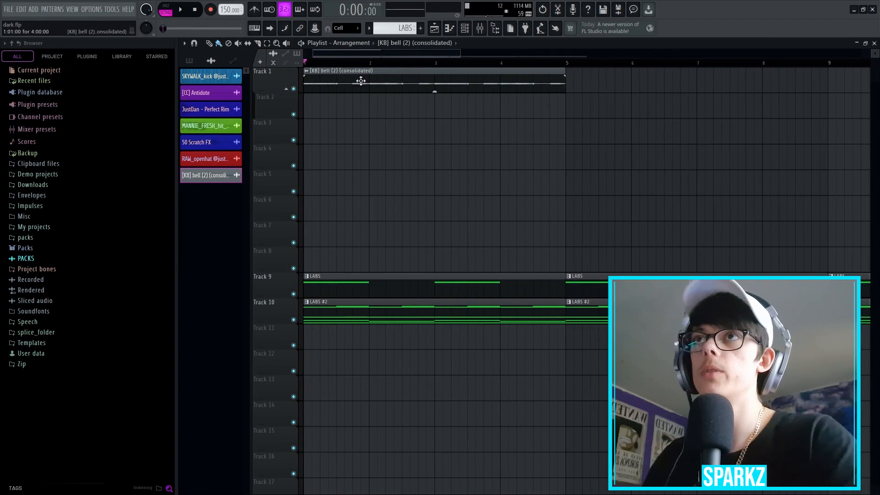
click(364, 114)
click(308, 101)
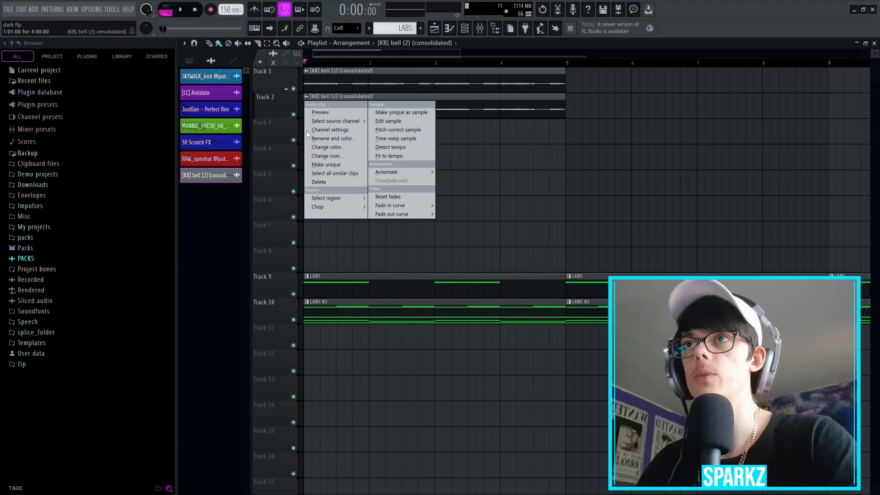
click(326, 164)
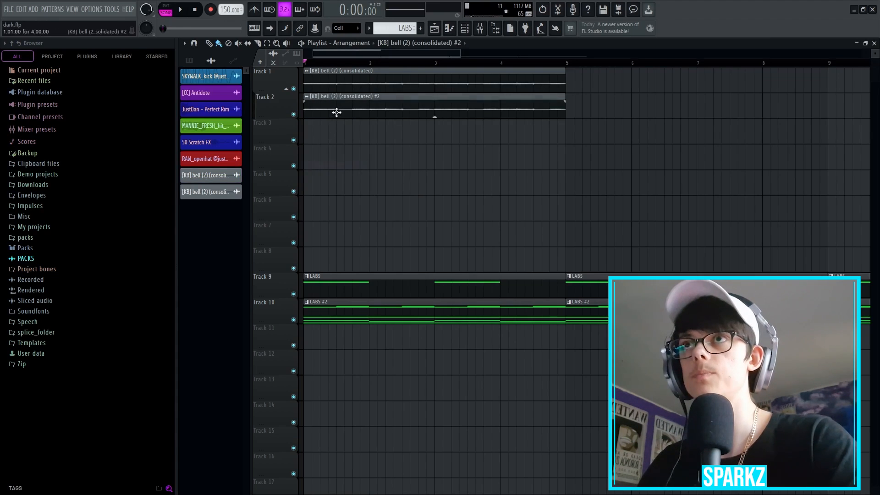
Step: Reverse the sample of the bell copy on track 2 and close its channel settings
double_click(334, 112)
click(375, 241)
click(484, 133)
Step: Try chopping the bell copy on track 2 into one-bar pieces and undo the chop
scroll(339, 151, up, 2)
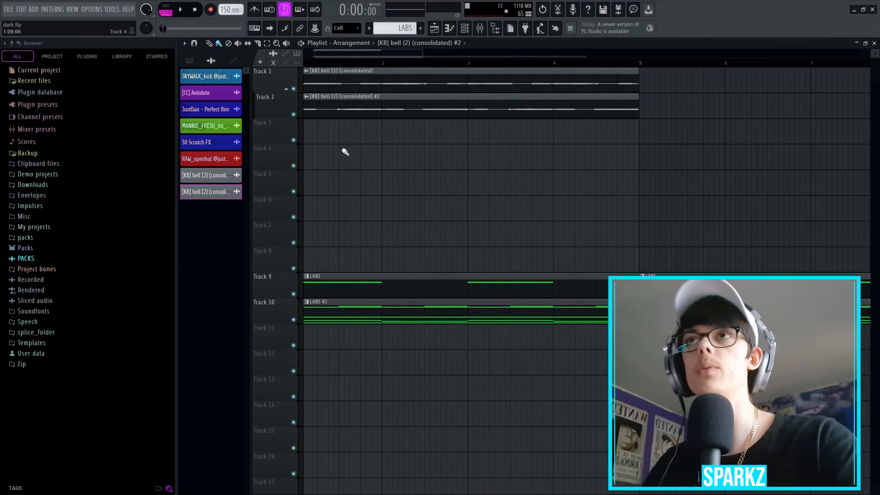
click(306, 97)
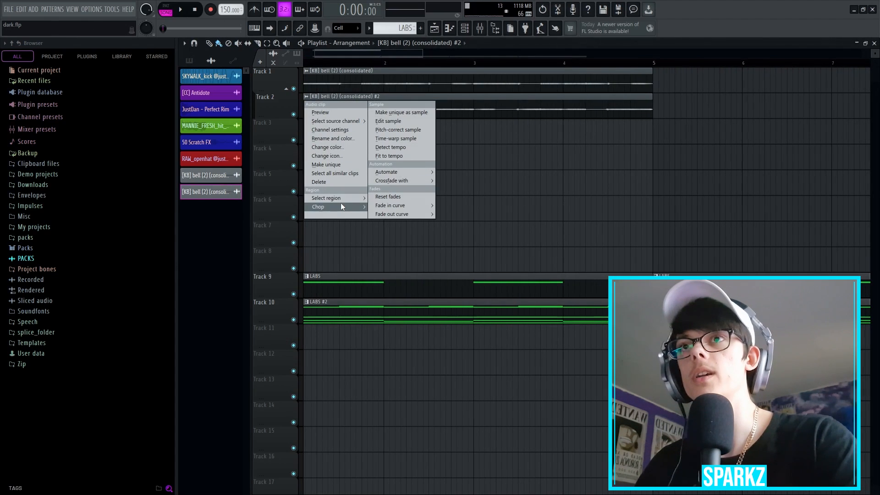
mouse_move(341, 206)
mouse_move(395, 261)
click(461, 259)
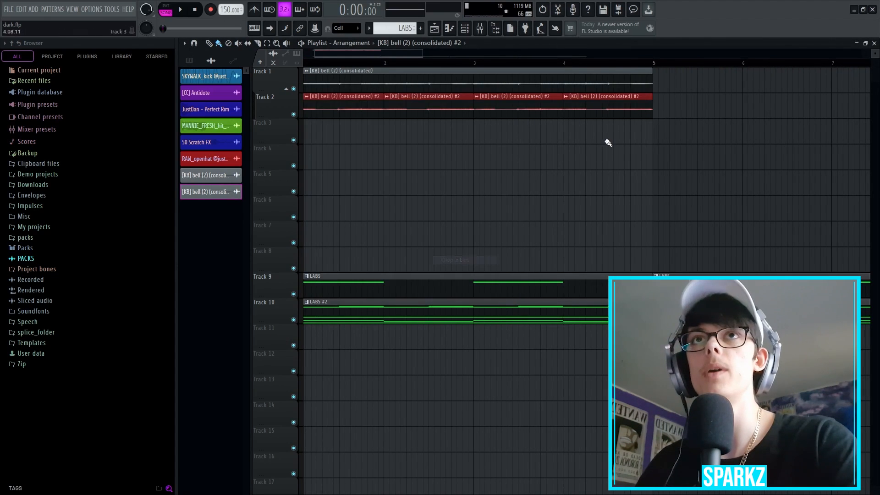
scroll(364, 114, down, 1)
key(ctrl+z)
Step: Chop the bell copy into one-beat slices, move them to track 3 and play the arrangement
click(306, 96)
mouse_move(327, 207)
drag(595, 107, 251, 142)
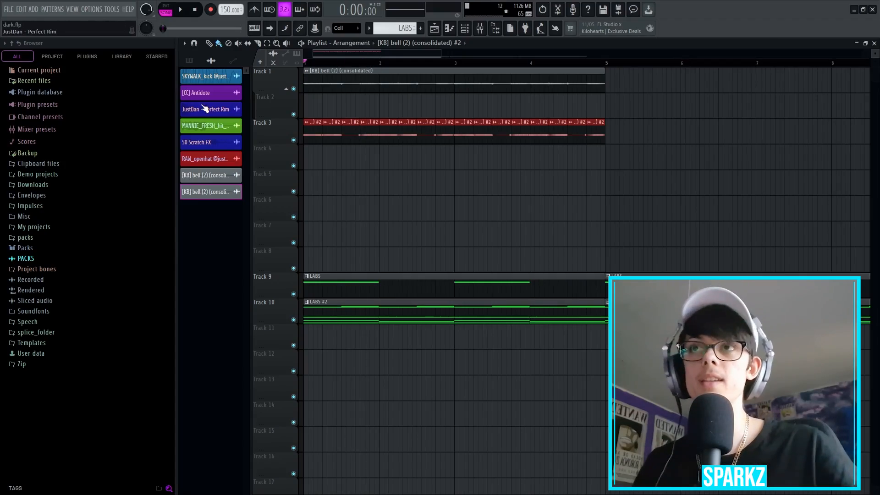
key(space)
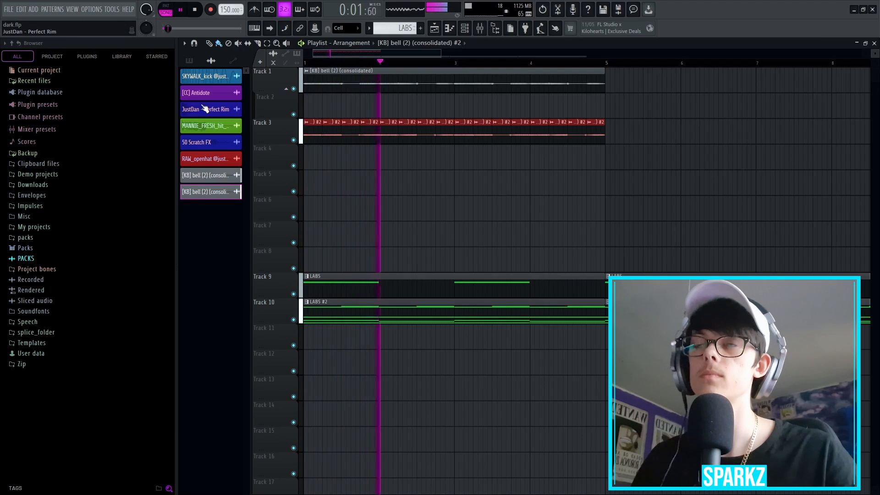
key(space)
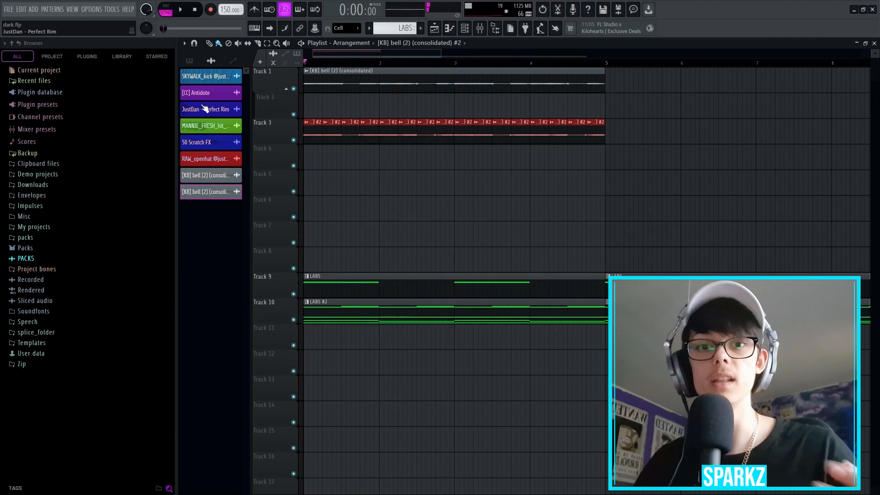
Step: Mute tracks 9 and 10 with the LABS clips and deselect the bell slices
click(293, 294)
click(293, 320)
ctrl+click(360, 211)
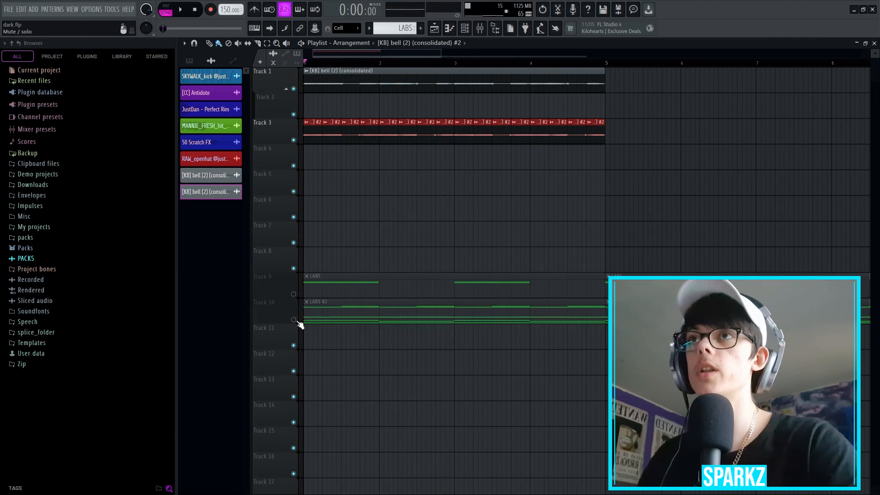
Step: Delete the first-beat and fourth-beat bell slices of each bar on track 3, checking by playback
scroll(312, 177, up, 3)
right_click(315, 134)
scroll(321, 164, down, 3)
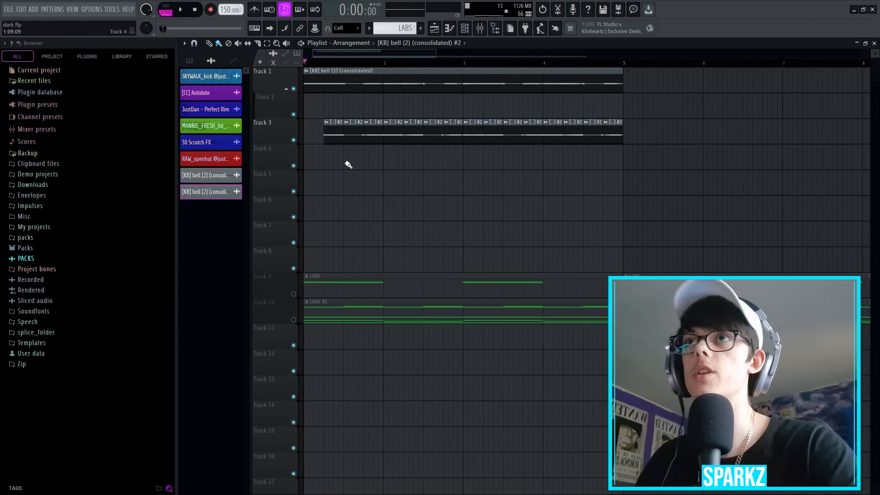
key(space)
key(space)
key(space)
right_click(372, 137)
key(space)
right_click(391, 130)
key(space)
right_click(451, 133)
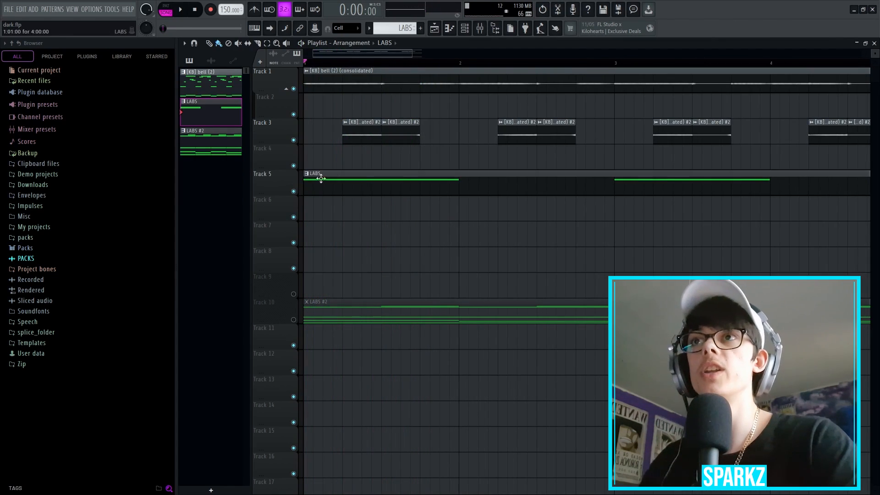
Step: Move the LABS #2 clip to track 4 and the LABS clip to track 8, and unmute all tracks
drag(326, 298, 326, 145)
drag(342, 180, 319, 251)
right_click(294, 268)
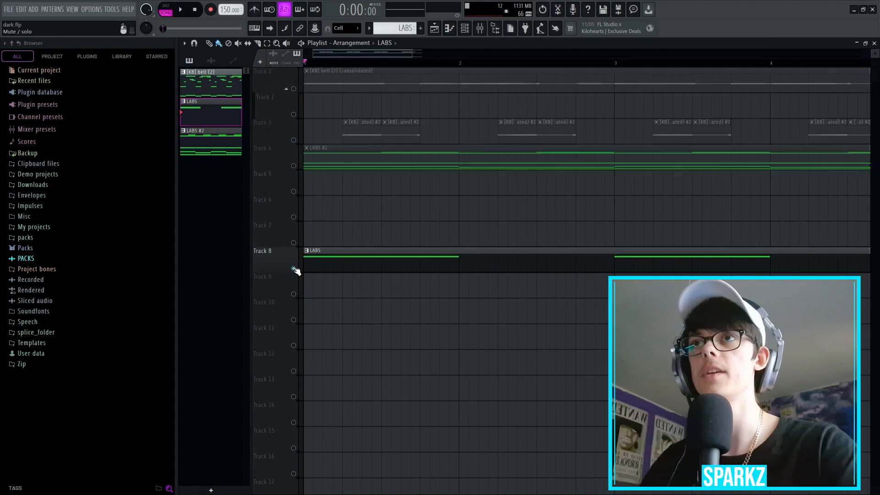
right_click(294, 268)
Step: Consolidate the LABS #2 clip on track 4 into an audio clip and check its channel settings
scroll(321, 218, down, 4)
drag(450, 186, 329, 162)
key(ctrl+alt+c)
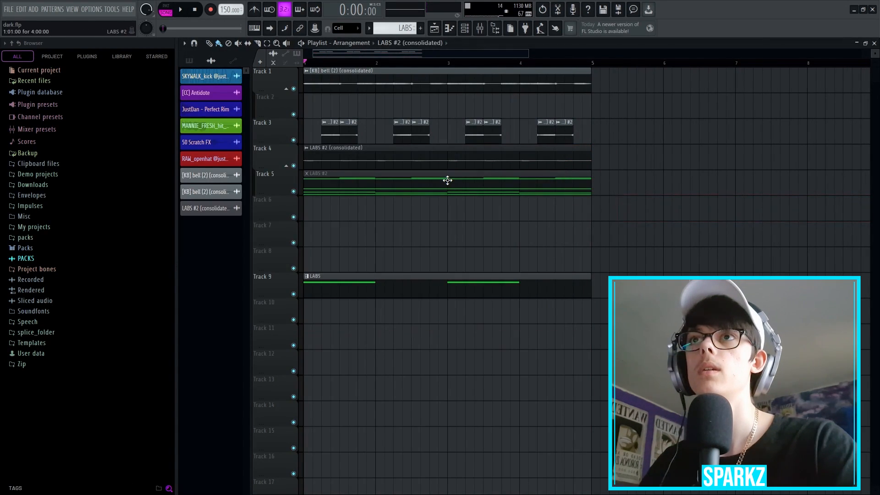
double_click(334, 161)
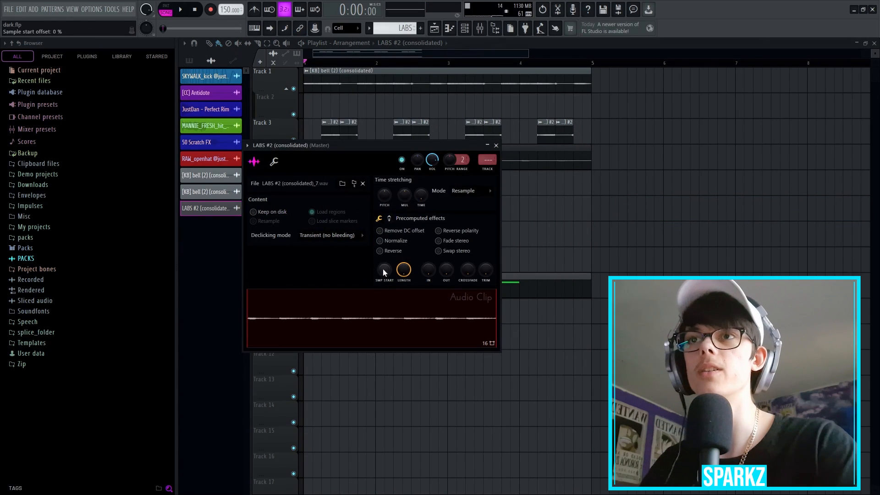
click(496, 145)
Step: Play the arrangement and set Insert 4's volume to -11.1 dB in the mixer
key(space)
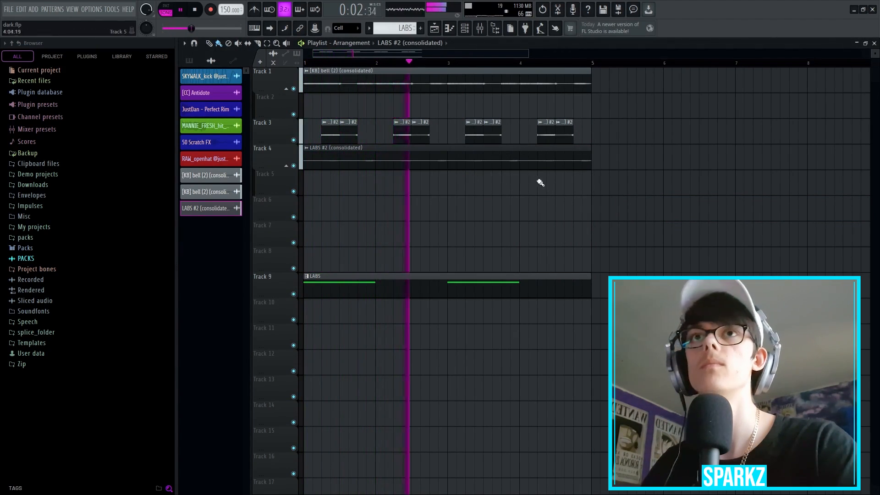
key(space)
key(F9)
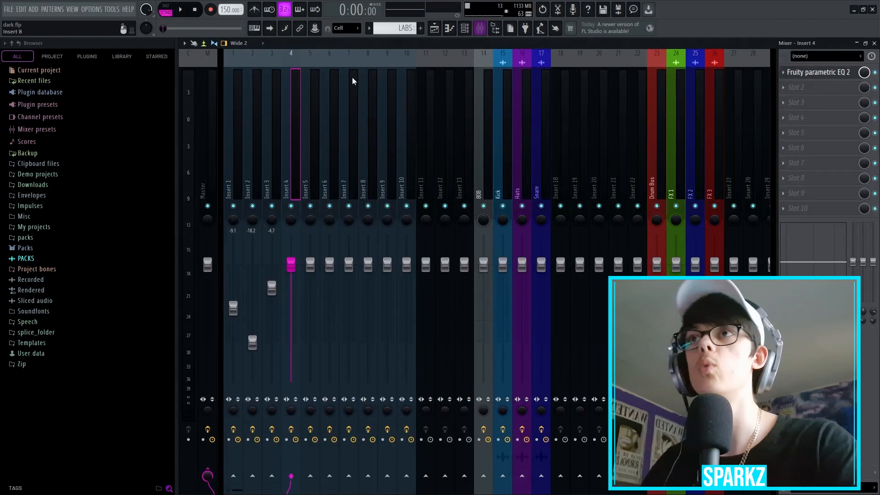
drag(291, 323, 291, 317)
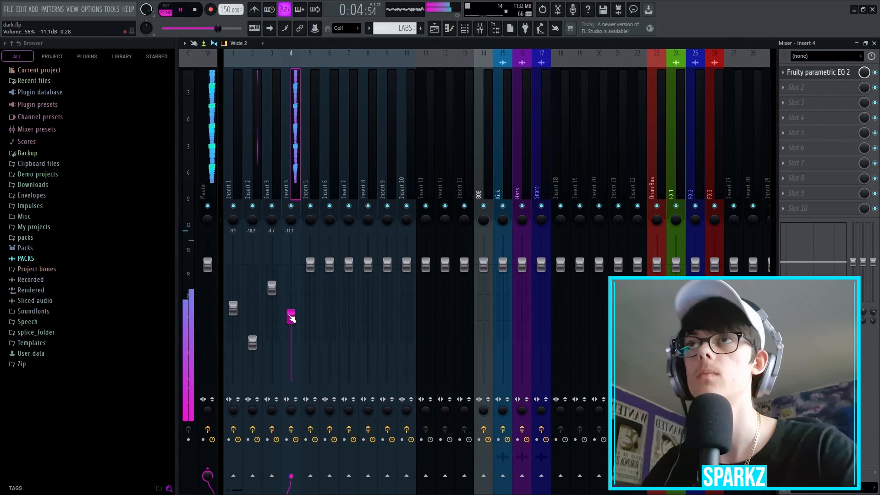
key(F9)
Step: Route the consolidated bell clip on track 1 to mixer Insert 5
click(293, 140)
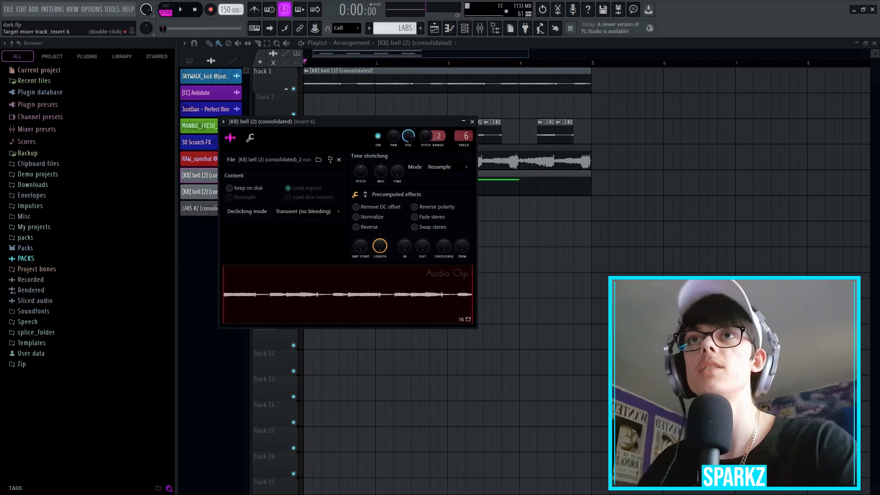
click(472, 122)
click(476, 30)
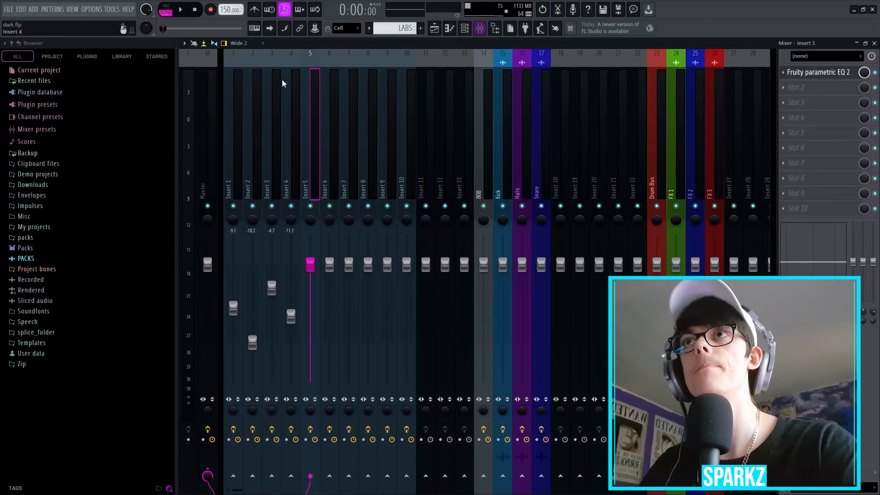
Step: Apply the Side Chops preset to Insert 5's Fruity parametric EQ 2 and adjust its low-pass band during playback
click(821, 73)
click(503, 133)
click(527, 212)
key(space)
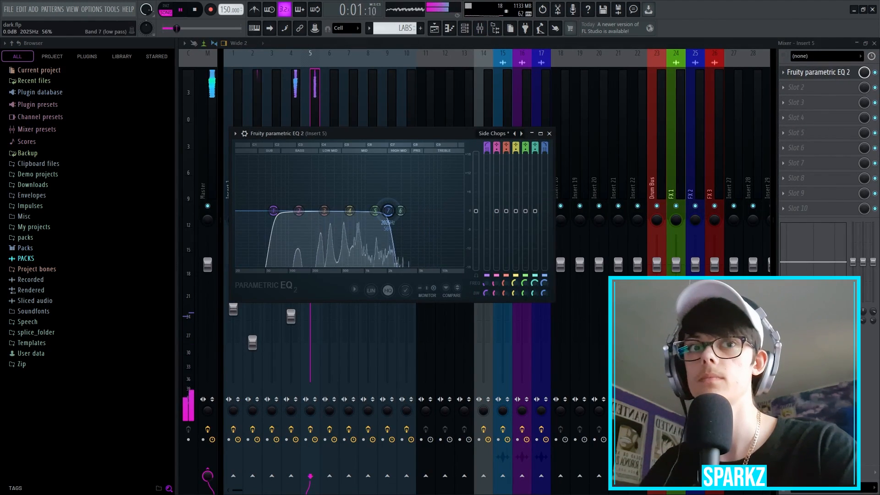
Step: Set Insert 4's volume to -18.7 dB and Insert 5's volume to -2.6 dB
drag(291, 316, 291, 343)
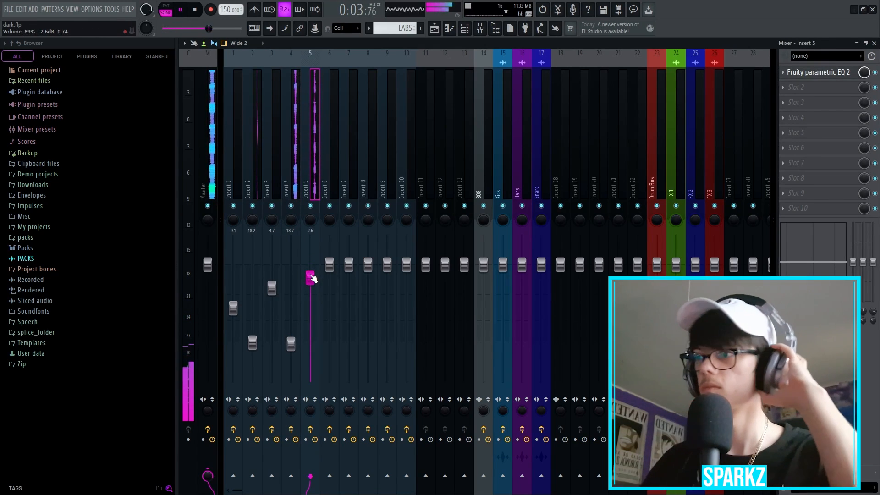
key(F5)
Step: Add a Kontakt 7 instrument to the channel rack and close its window
key(F6)
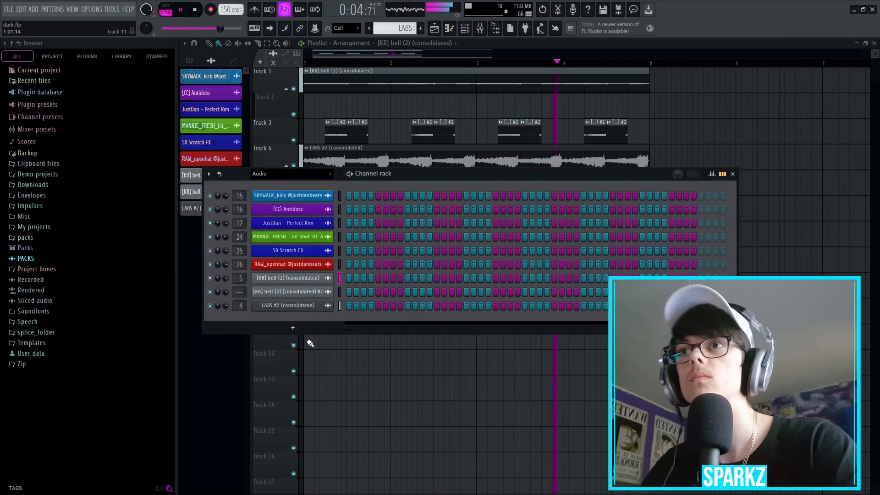
click(293, 327)
click(295, 178)
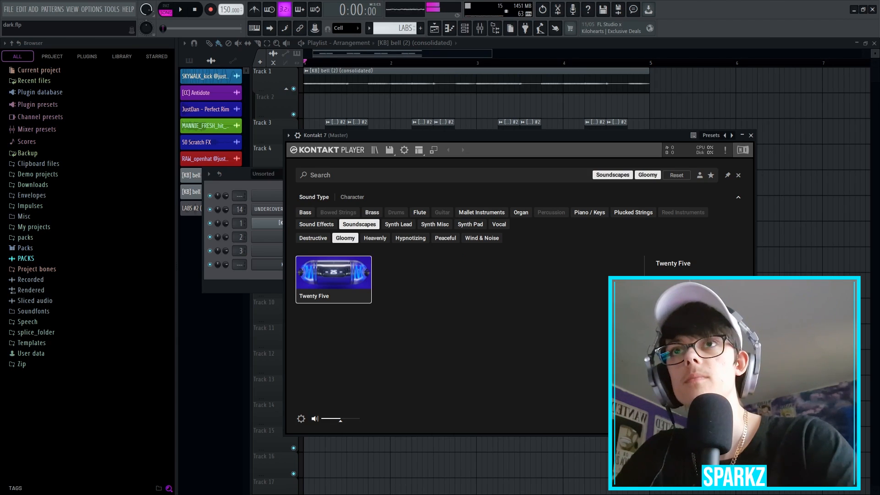
click(751, 136)
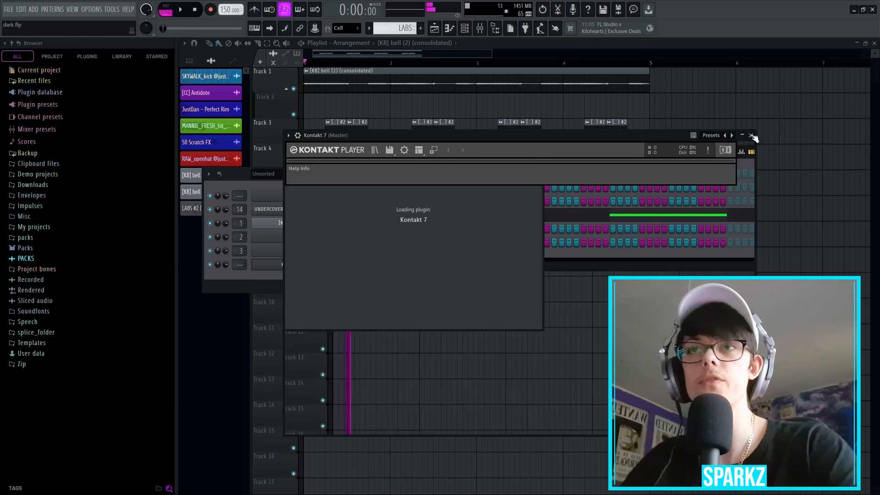
Step: Create Pattern 4 with the two one-bar LABS notes and transpose them up an octave in the piano roll
click(421, 28)
click(345, 202)
drag(389, 210, 647, 225)
double_click(487, 187)
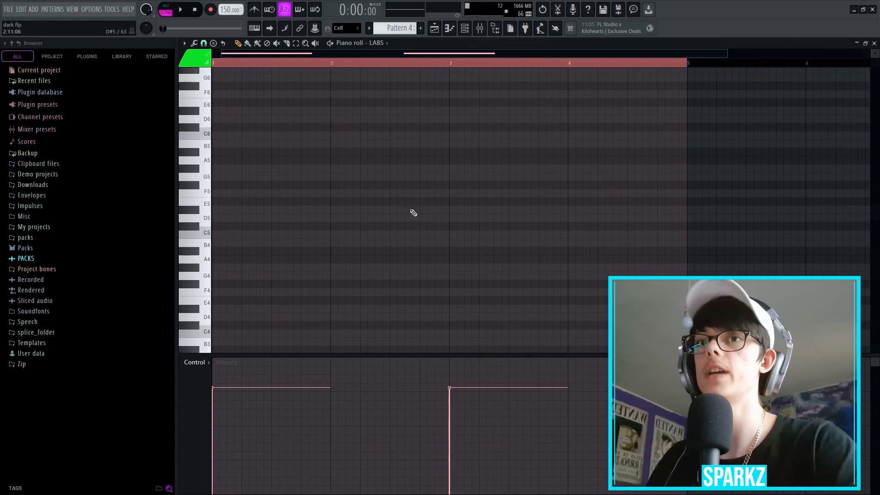
scroll(324, 207, up, 4)
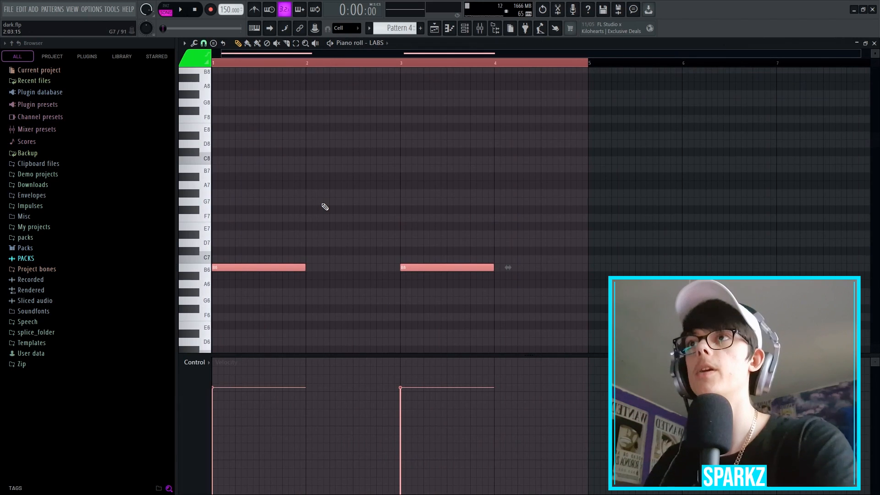
key(ctrl+Up)
Step: Set Insert 6's volume to -21.1 dB while the arrangement plays
key(F9)
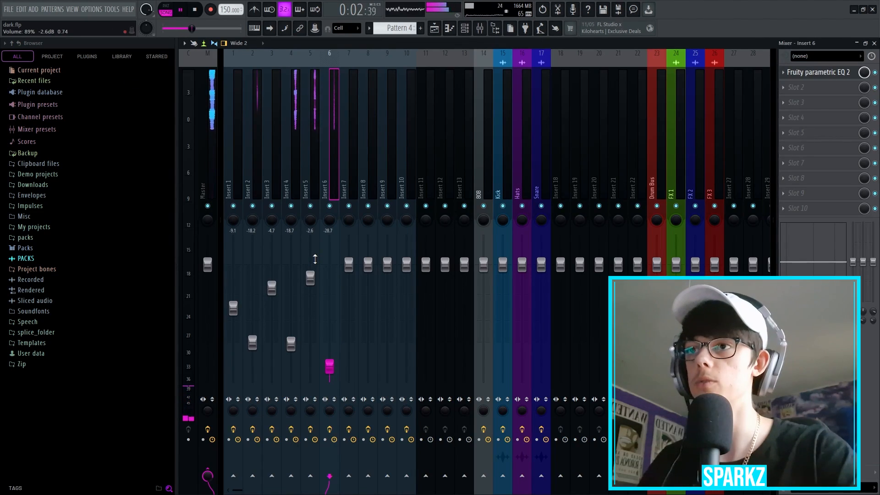
mouse_move(339, 372)
mouse_down()
mouse_move(339, 345)
mouse_move(337, 356)
mouse_up()
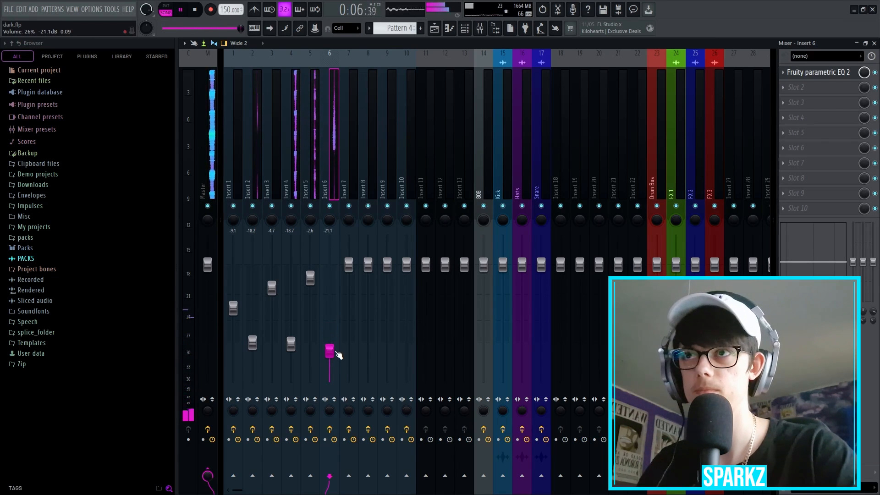
Step: Cut the LABS #2 clip on Track 4 down to its first two bars and repeat that section from bar 3
key(F9)
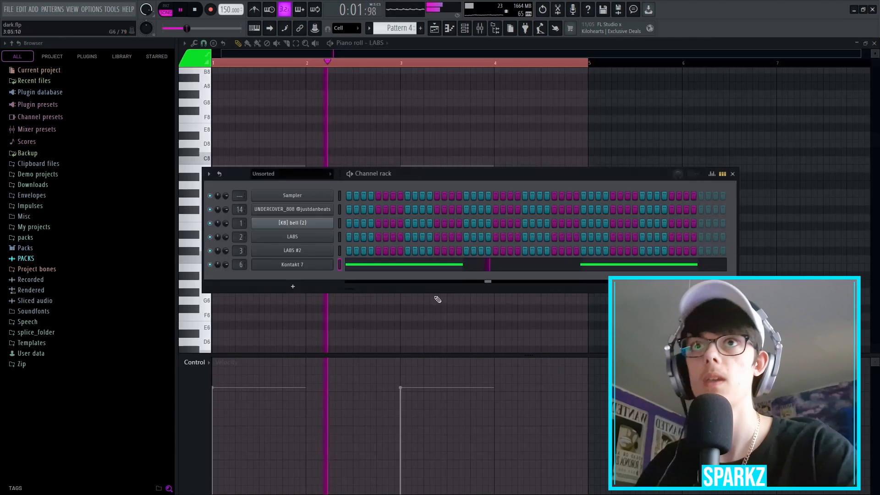
key(F6)
key(F5)
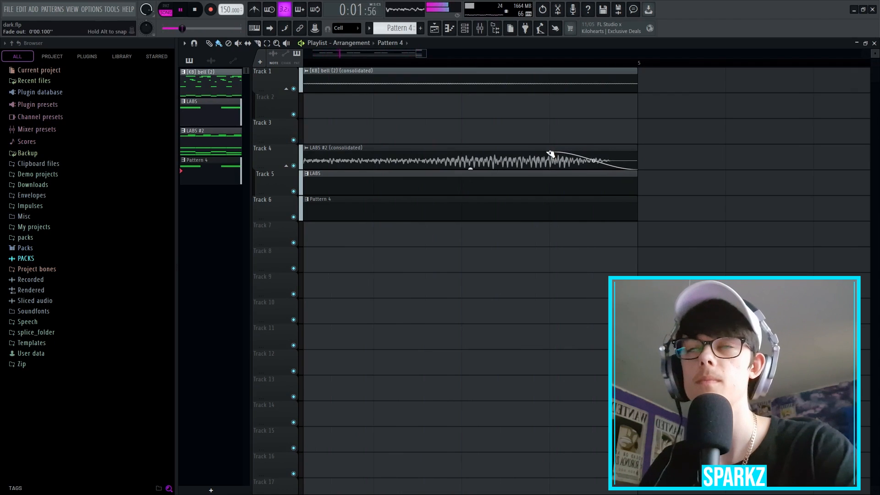
scroll(645, 234, down, 10)
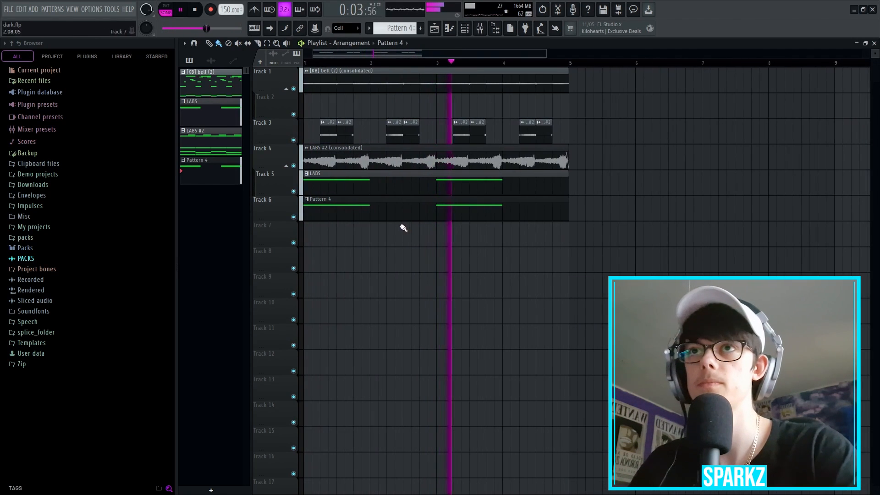
scroll(426, 211, up, 5)
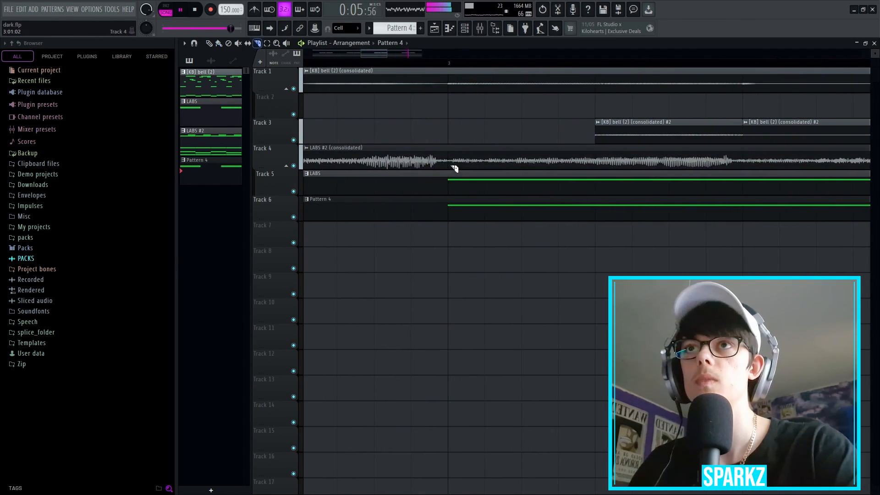
scroll(467, 171, down, 4)
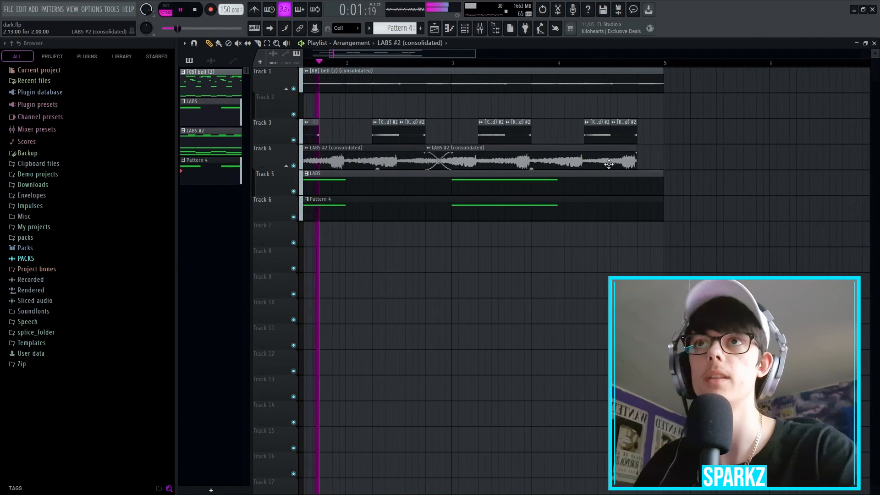
drag(623, 161, 622, 158)
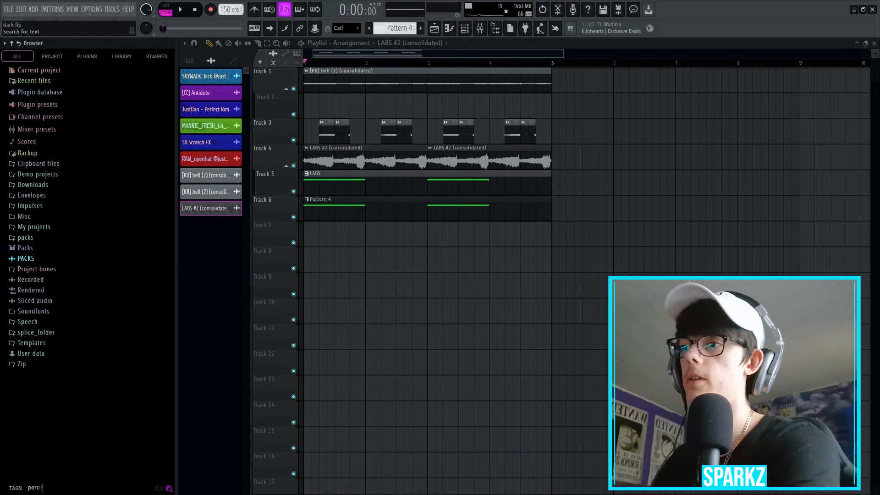
Step: Search the browser for "perc loop" and place Cymatics - London Drum Loop - 82 BPM Percussion at the start of Track 7
key(Return)
click(79, 357)
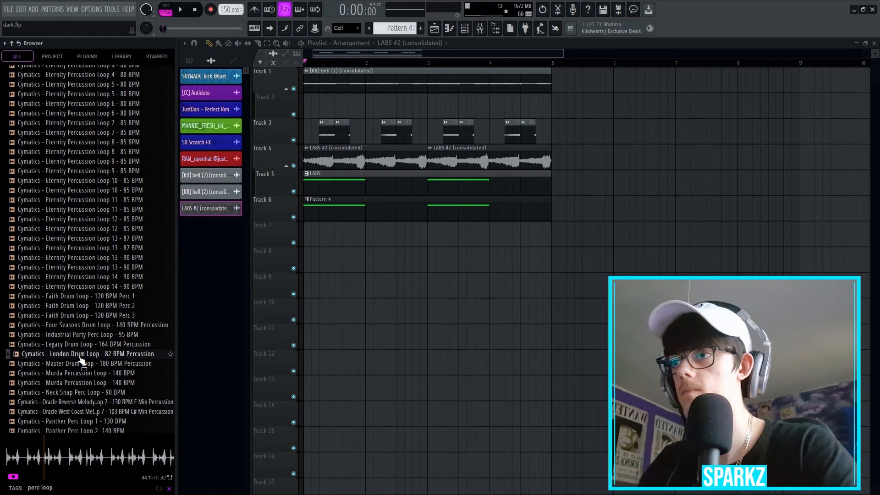
drag(80, 360, 306, 234)
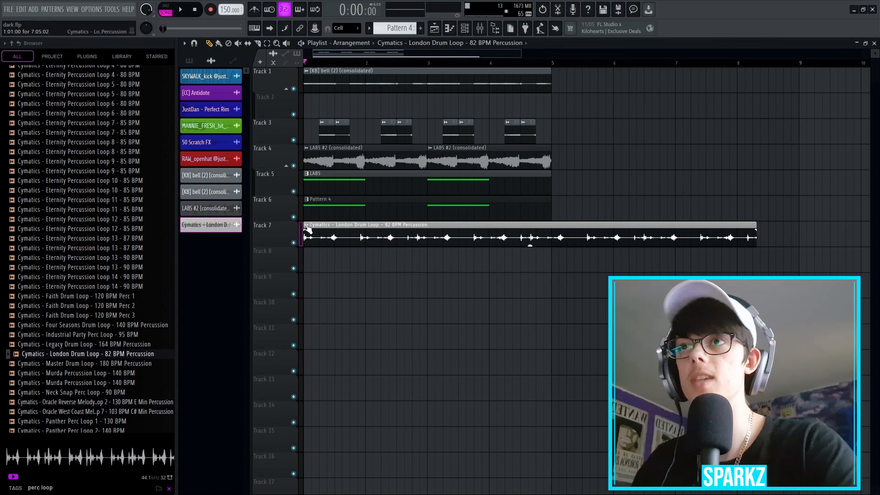
Step: Try fitting the London Drum Loop to the project with a typed-in BPM so it spans four bars, and audition Track 7 soloed
click(306, 228)
click(395, 281)
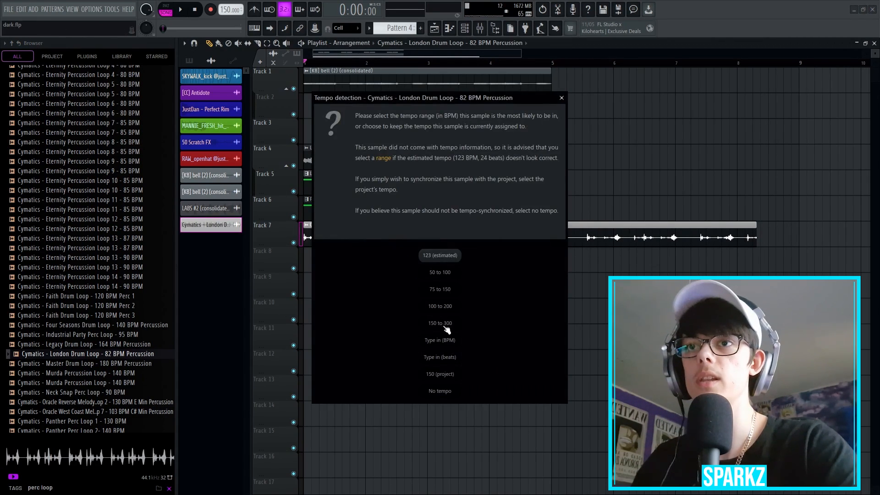
click(440, 347)
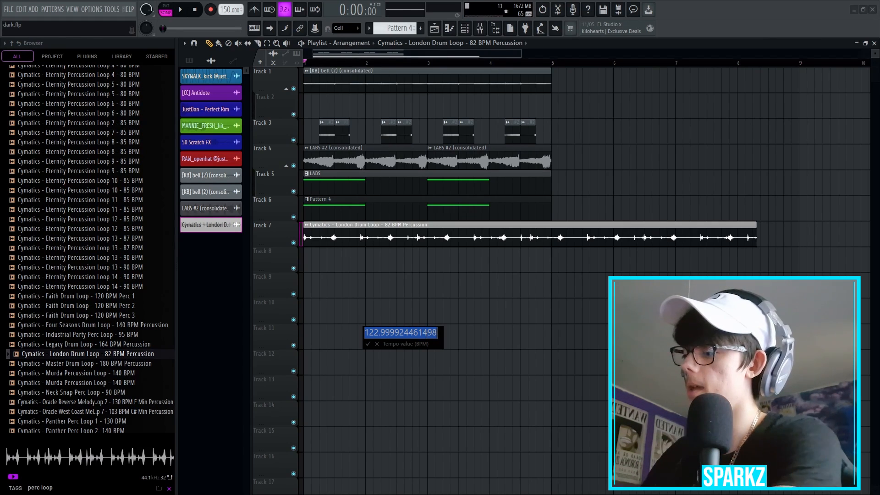
key(Return)
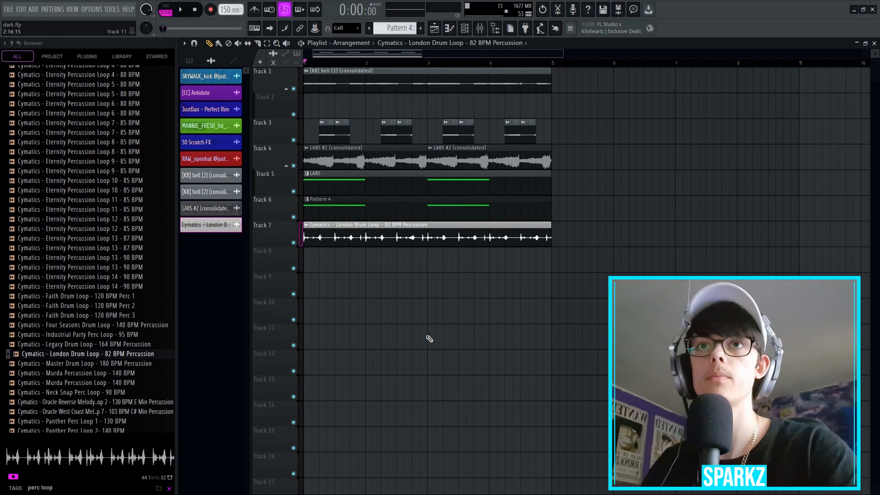
key(space)
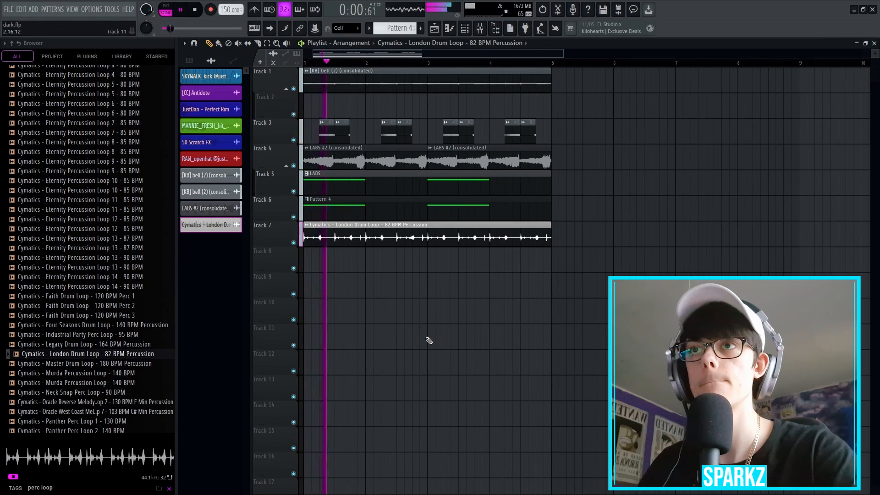
right_click(294, 243)
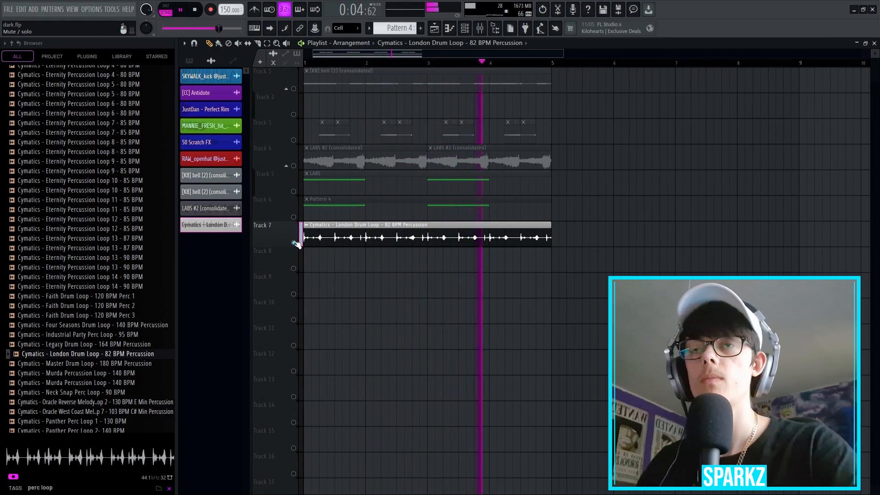
key(space)
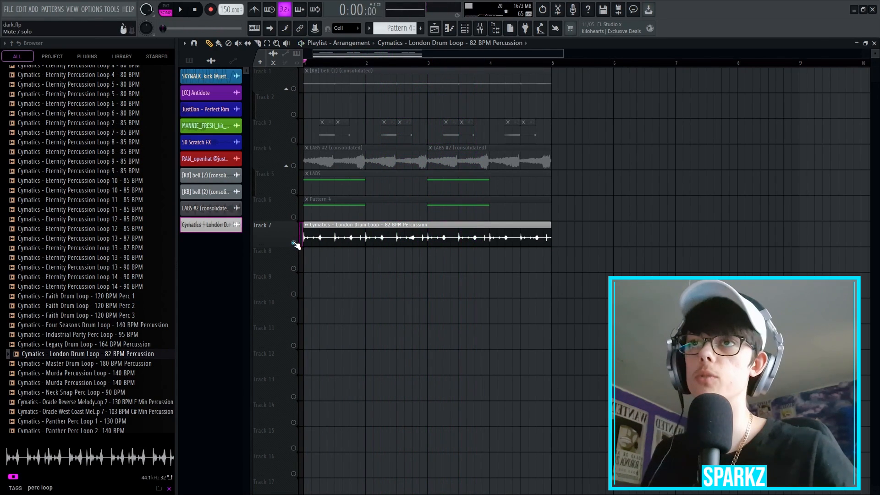
Step: Refit the London Drum Loop with a typed-in BPM so the clip spans eight bars, and audition it
click(307, 225)
click(397, 285)
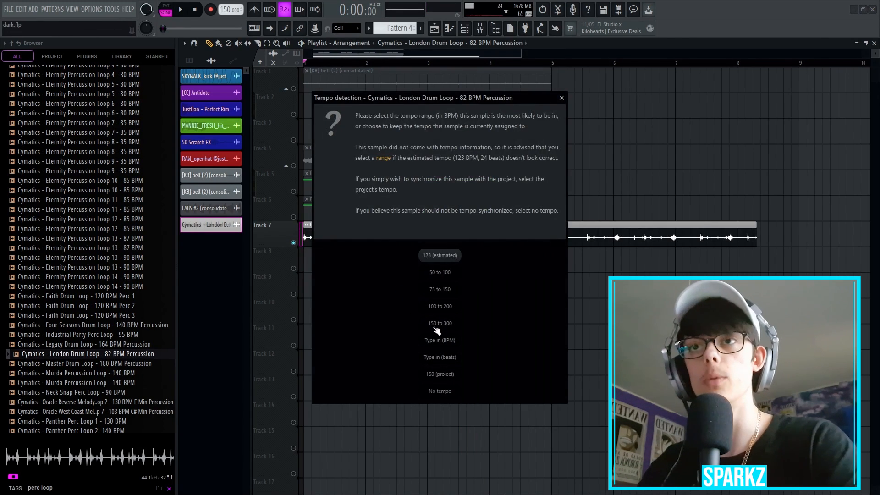
click(441, 340)
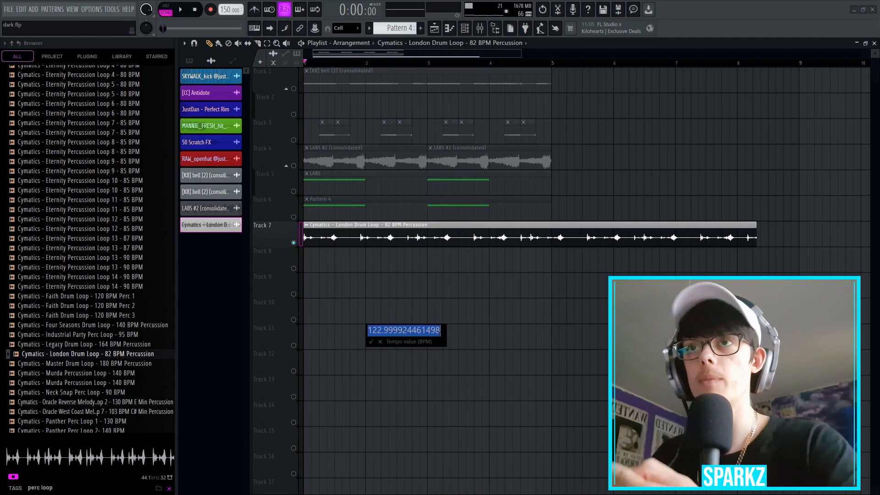
key(Return)
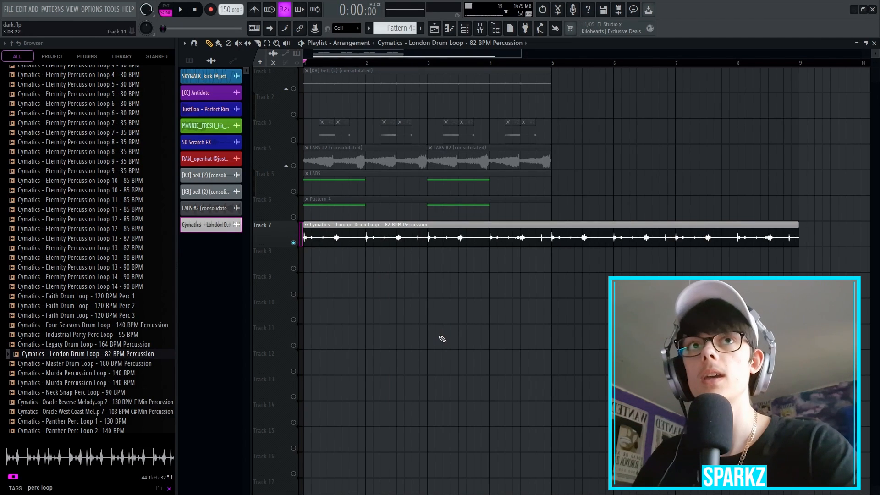
key(space)
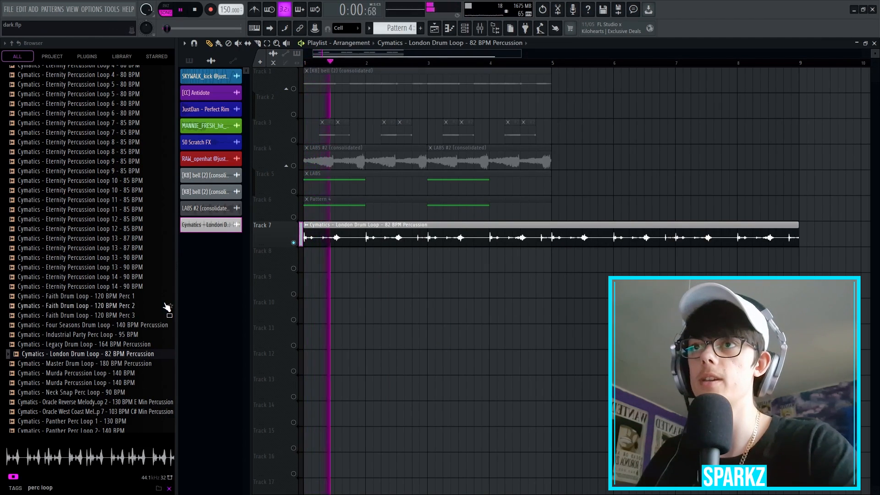
key(space)
Step: Unsolo the tracks and duplicate the four-bar melody clips on Tracks 1 to 6 into bars 5 to 8
right_click(294, 217)
right_click(294, 217)
drag(592, 211, 306, 73)
key(ctrl+b)
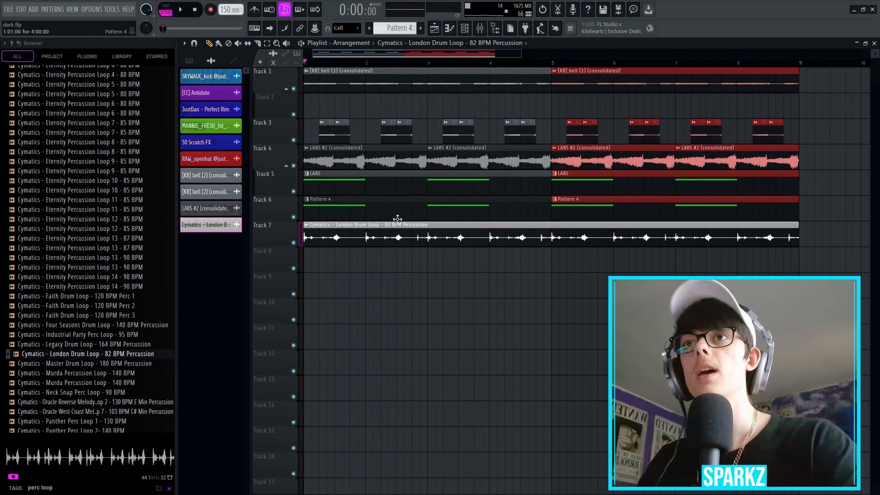
key(ctrl+d)
Step: Route the percussion loop to Insert 7 and load a Fruity Parametric EQ 2 preset, moving the lowest band up and the highest band down in frequency
double_click(391, 240)
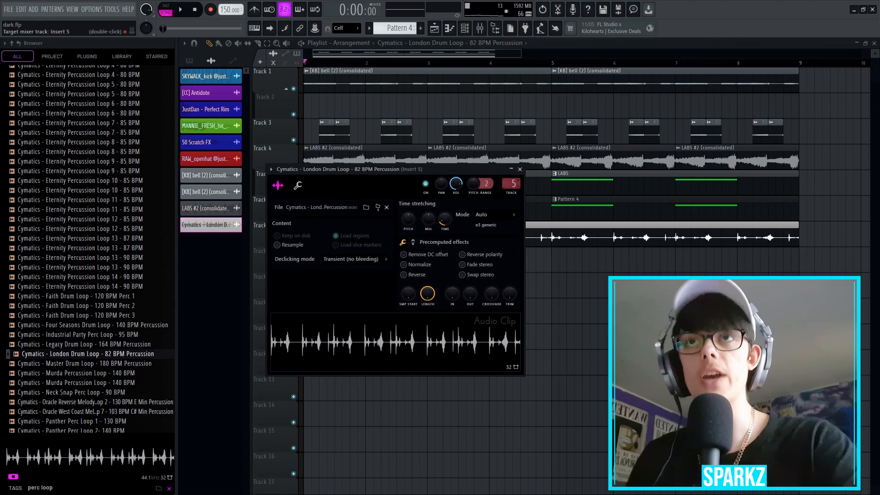
click(520, 169)
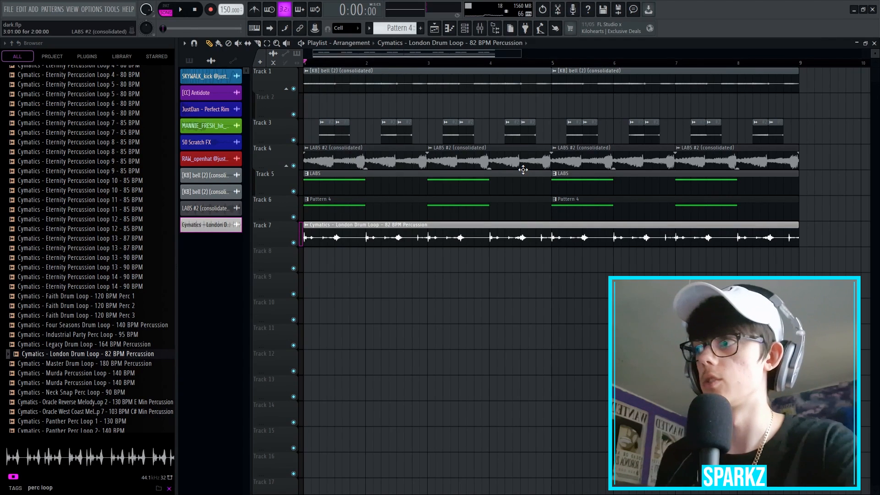
click(486, 28)
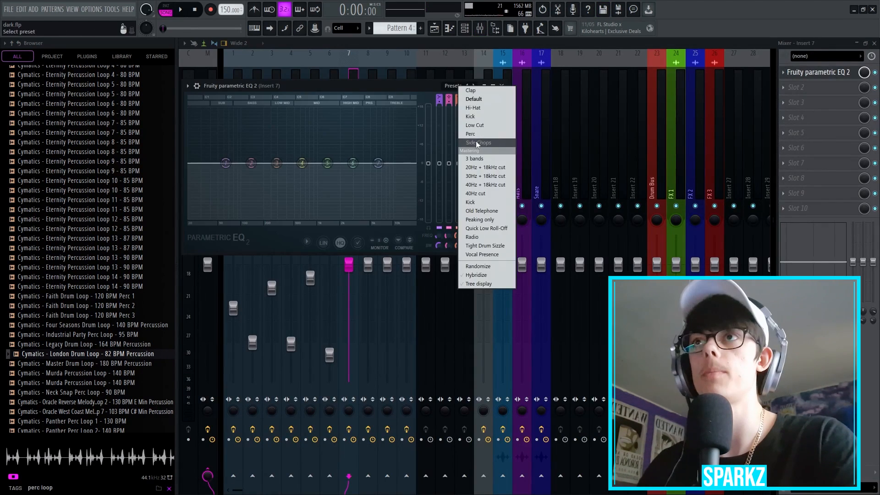
click(478, 144)
drag(226, 168, 254, 169)
drag(377, 170, 312, 163)
Step: Play the arrangement and select all playlist clips to loop bars 1 to 8
key(space)
key(F5)
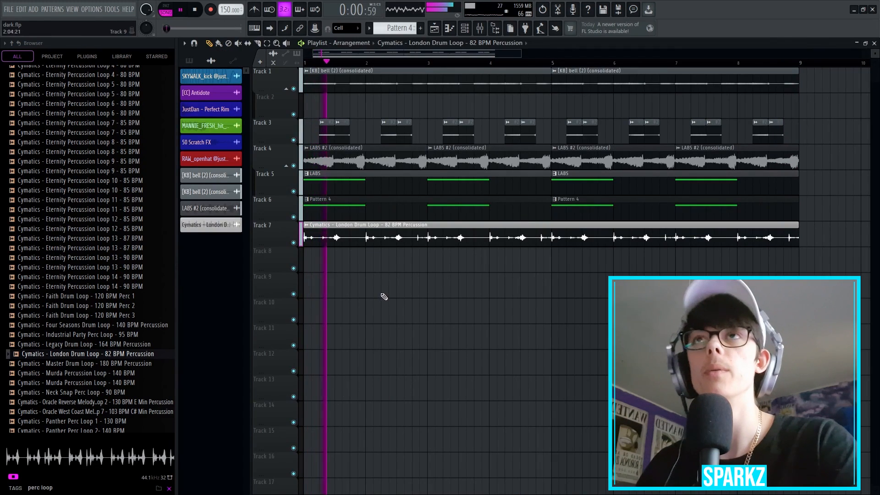
key(ctrl+a)
scroll(487, 281, down, 3)
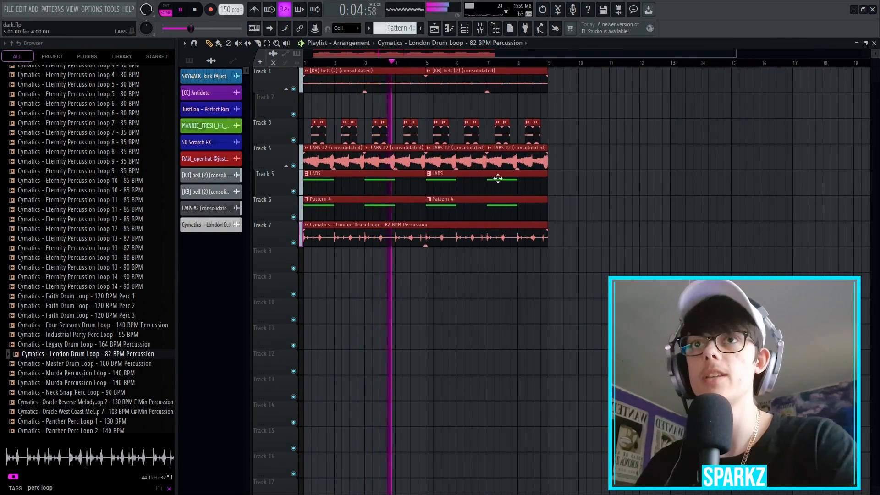
drag(601, 272, 637, 299)
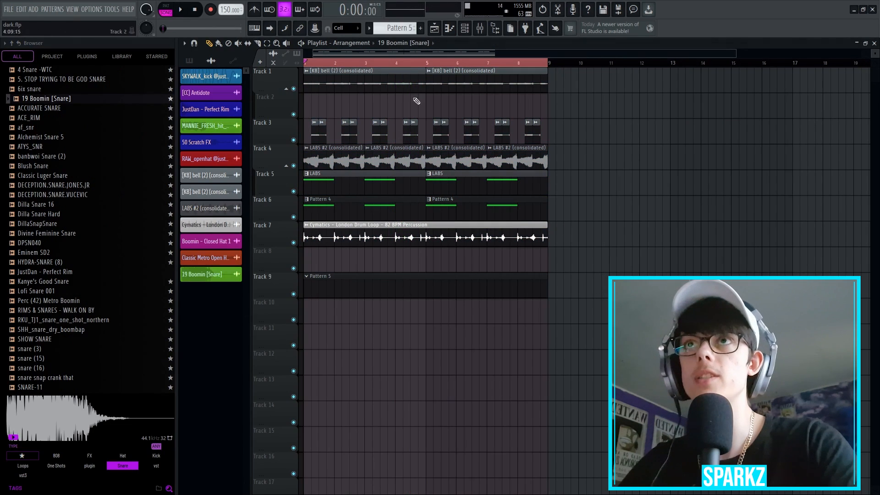
Step: Fill the Boomin - Closed Hat 1 channel with a hit every two steps in Pattern 5
click(465, 31)
drag(387, 178, 442, 85)
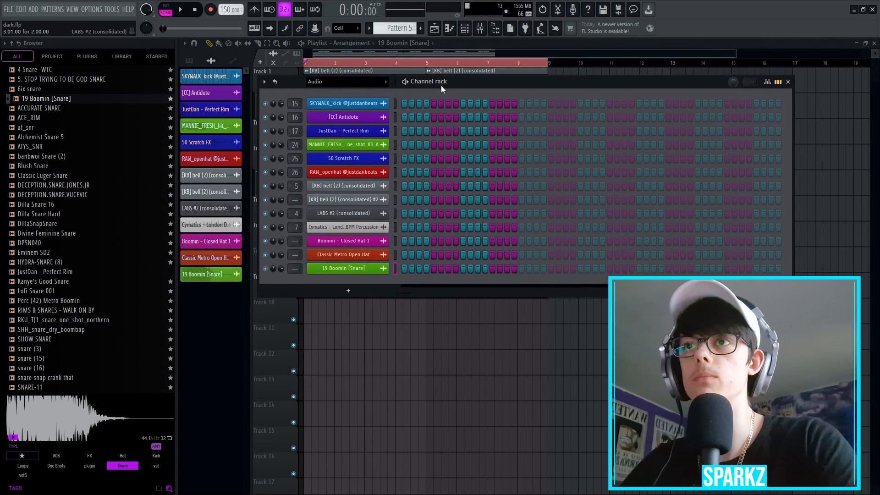
right_click(363, 241)
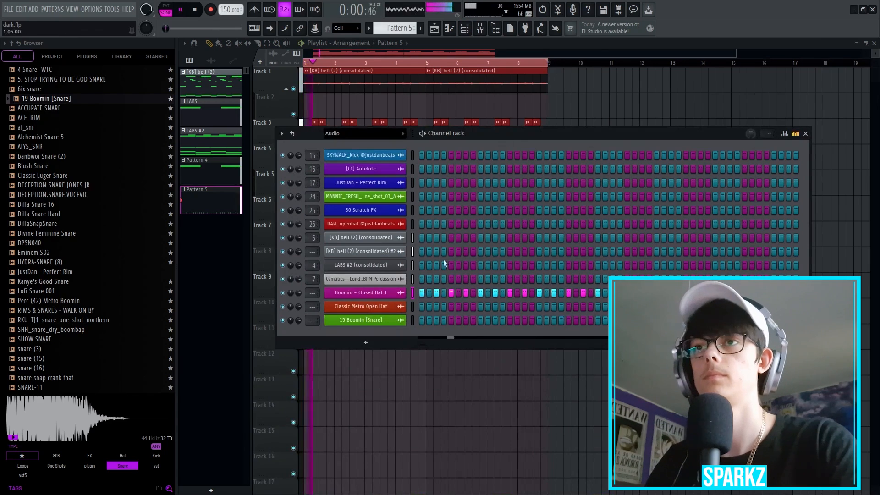
right_click(396, 295)
click(512, 331)
Step: Add extra closed hat hits in the piano roll and vary the velocities of the hat notes
right_click(397, 293)
click(426, 281)
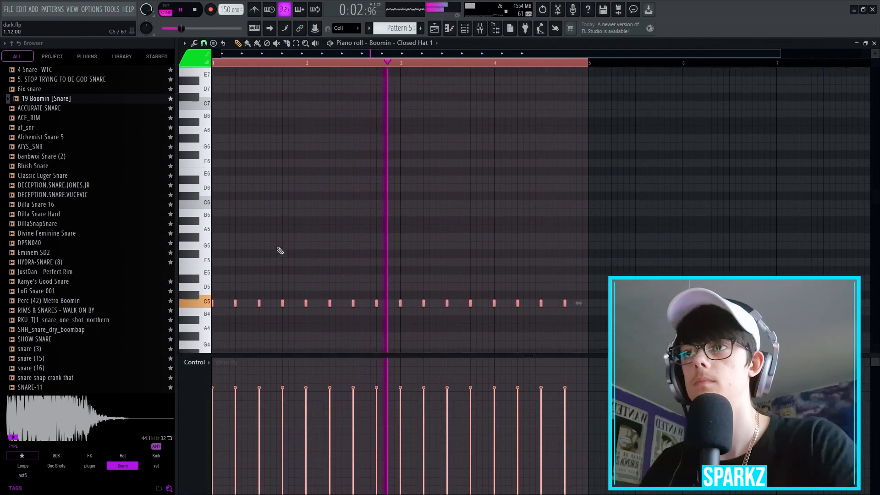
shift+drag(258, 285, 270, 285)
alt+scroll(272, 296, down, 3)
key(ctrl+a)
alt+scroll(273, 297, down, 1)
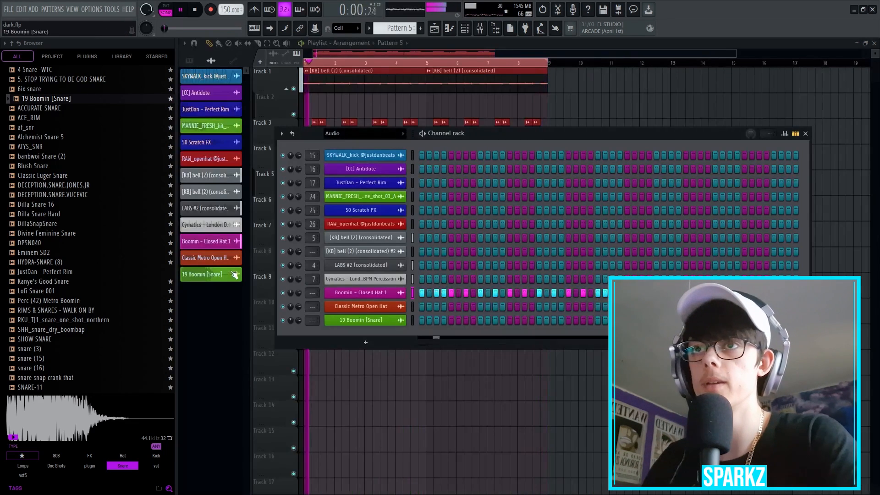
Step: Pause playback and lower the percussion loop's volume on mixer Insert 7
key(space)
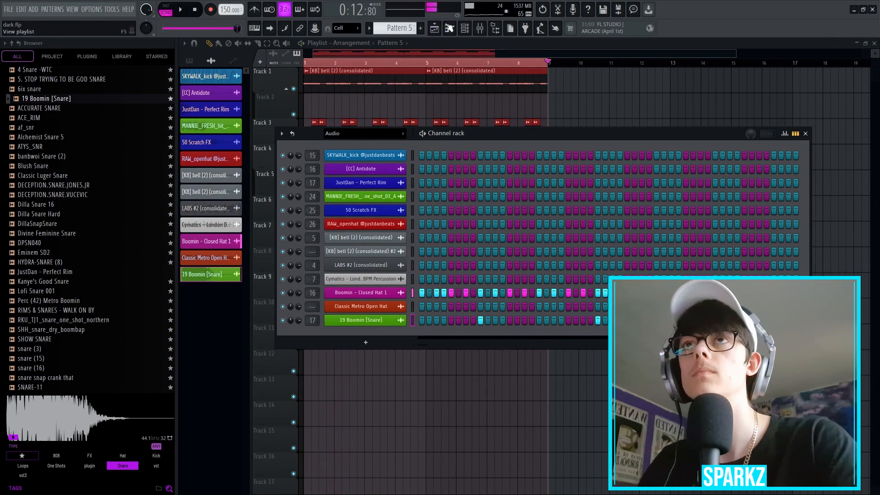
click(478, 29)
click(349, 336)
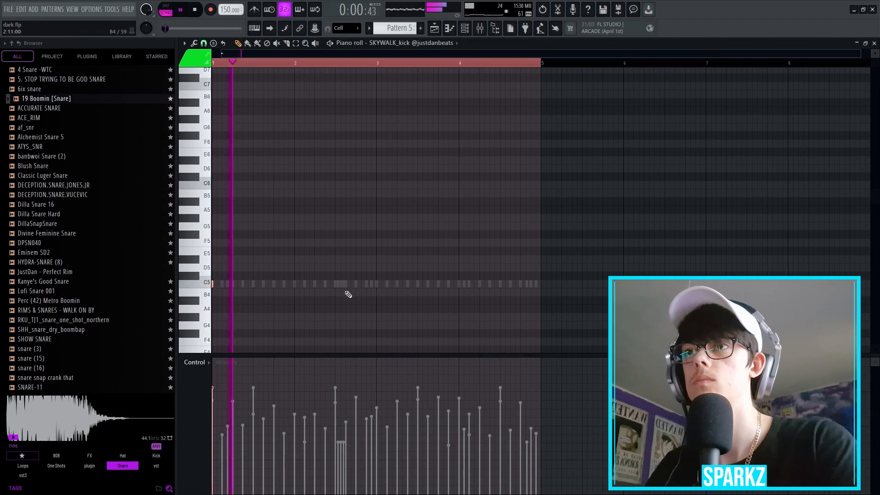
Step: Draw a syncopated SKYWALK_kick rhythm on C5 across four bars, including bar 3's downbeat, and raise most of the kick velocities
click(281, 286)
right_click(279, 285)
key(space)
key(space)
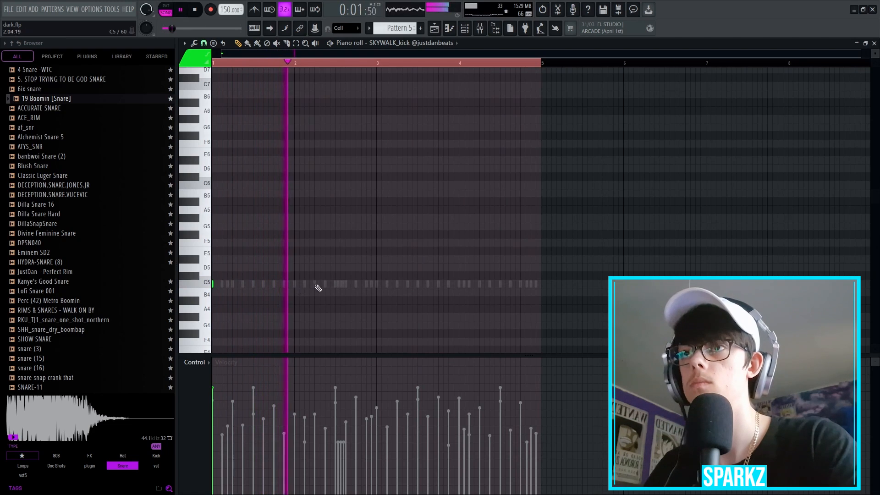
click(377, 285)
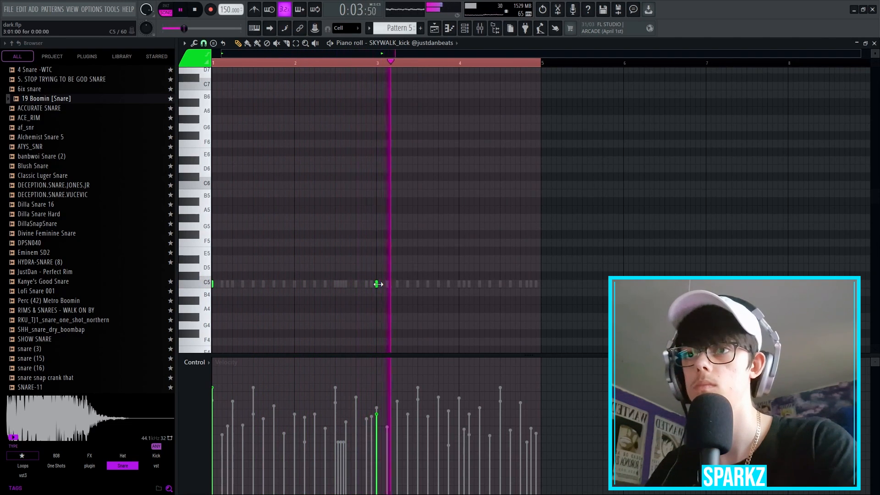
drag(366, 270, 405, 308)
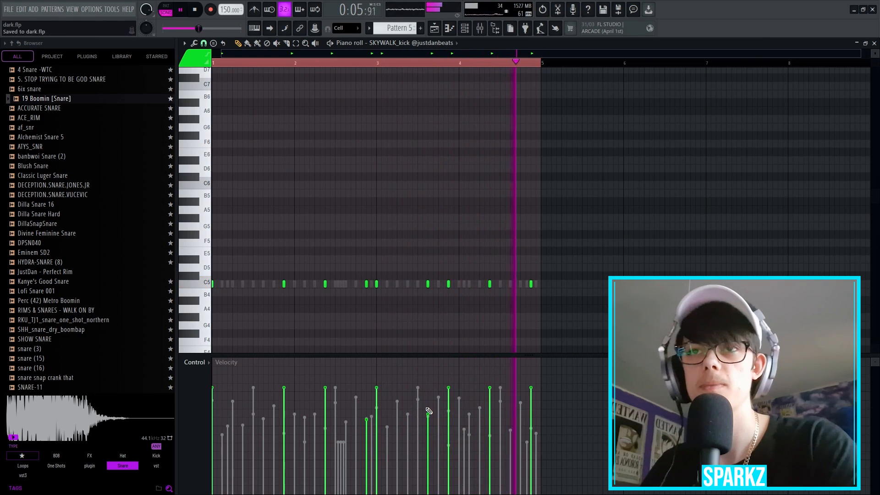
key(F7)
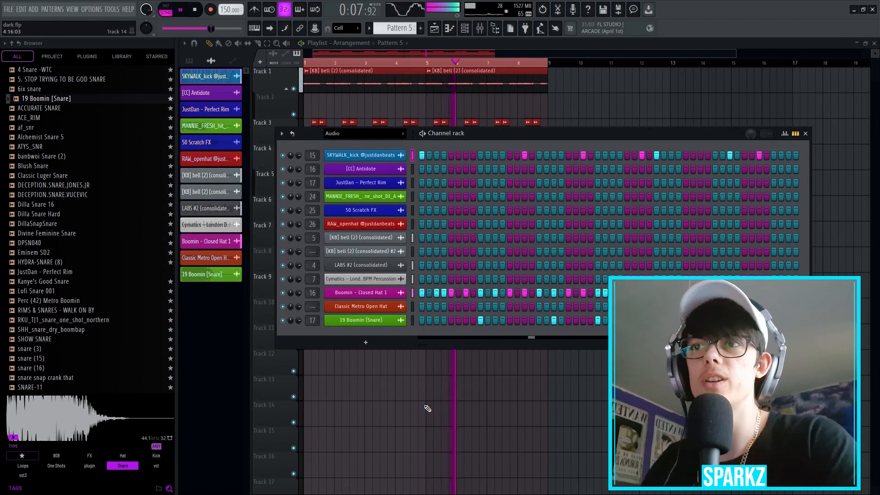
Step: Show all channels in the channel rack and copy the SKYWALK_kick rhythm onto the UNDERCOVER_808 channel
click(348, 134)
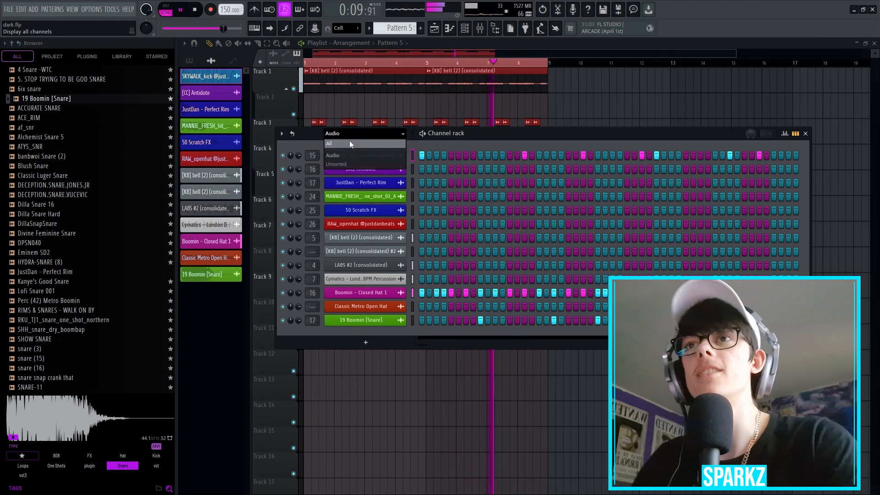
click(351, 144)
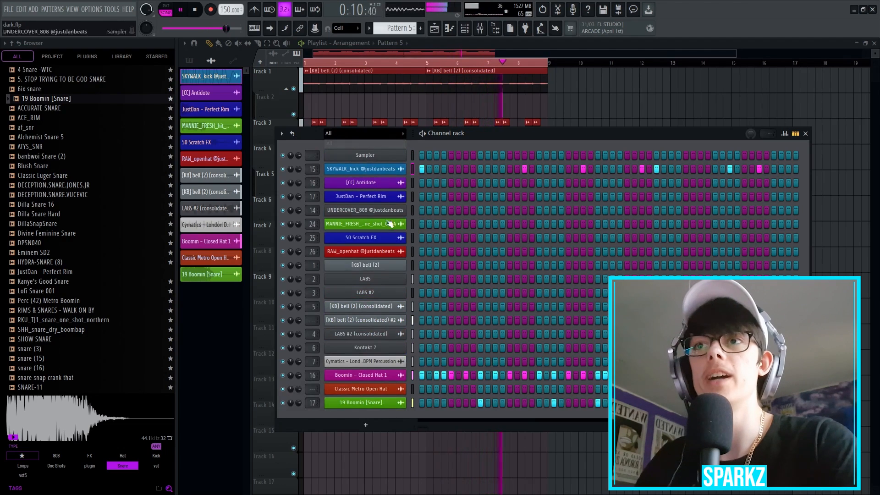
key(ctrl+c)
click(413, 211)
key(ctrl+v)
Step: Retune the UNDERCOVER_808 notes in the piano roll so the bassline moves between B4 and C5
right_click(398, 213)
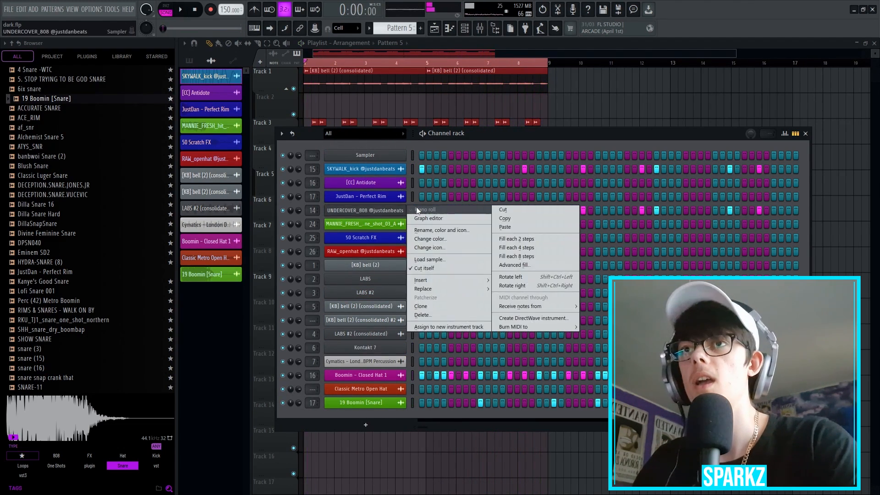
click(418, 216)
key(space)
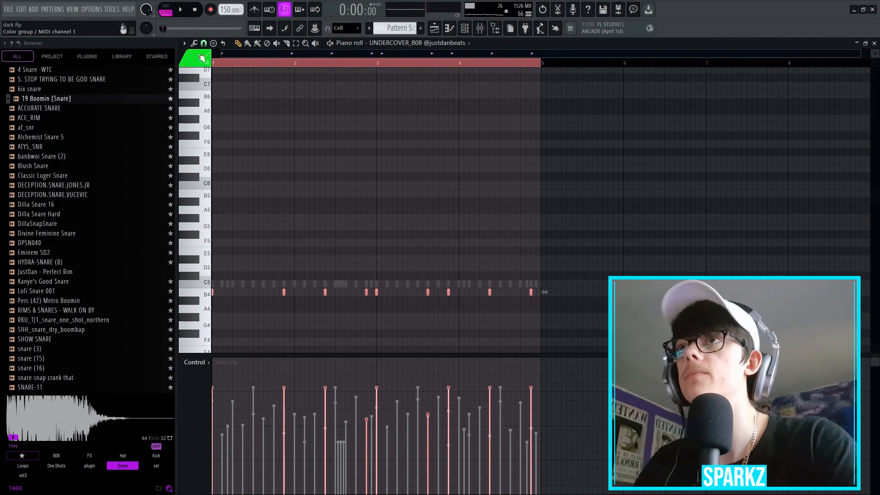
key(space)
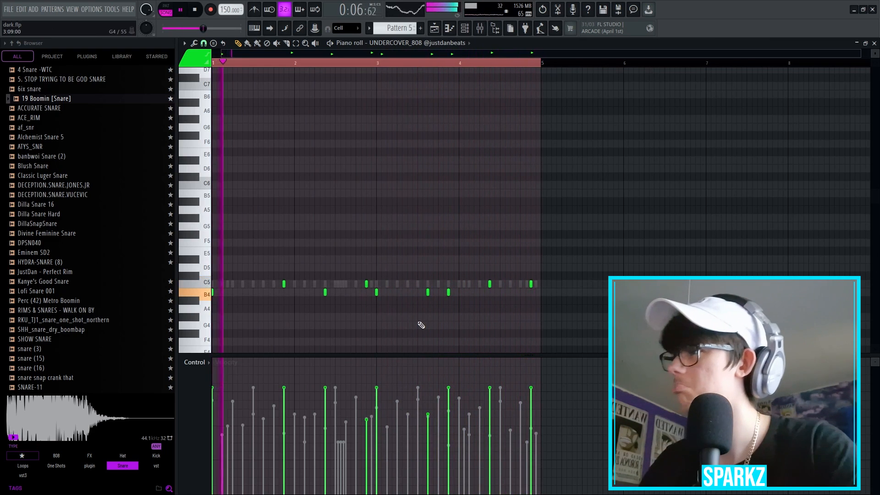
key(F7)
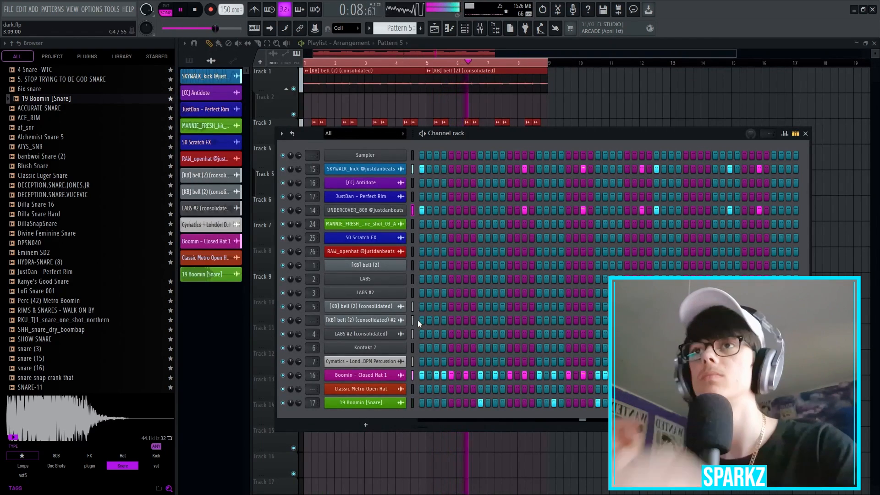
right_click(404, 210)
click(427, 212)
right_click(284, 284)
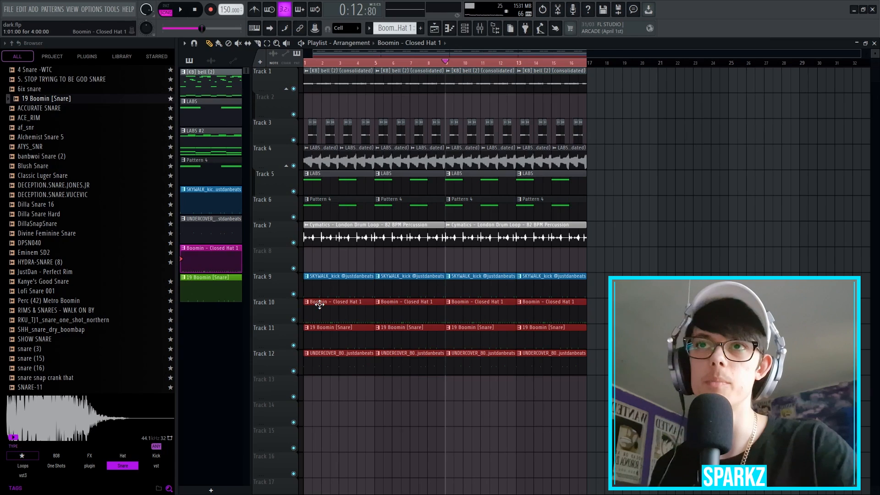
Step: Duplicate the entire 16-bar playlist arrangement so it extends through bar 32
click(329, 293)
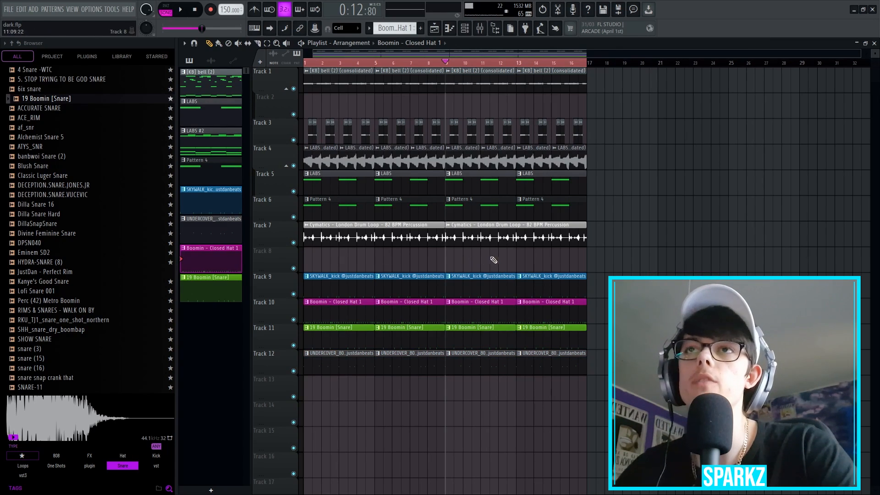
key(ctrl+a)
key(ctrl+b)
scroll(435, 72, down, 2)
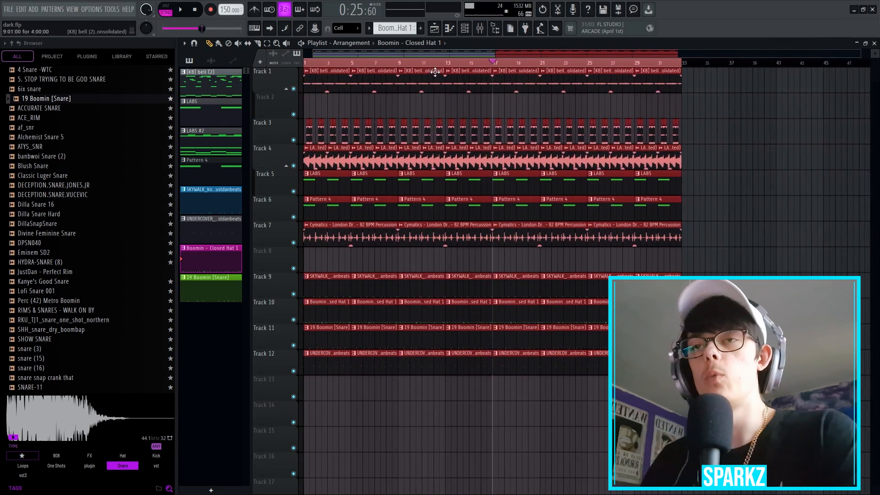
Step: Delete the drum clips on Tracks 9–12 from bars 1–16 and clear the melody and percussion clips from bars 9–16
right_click(427, 304)
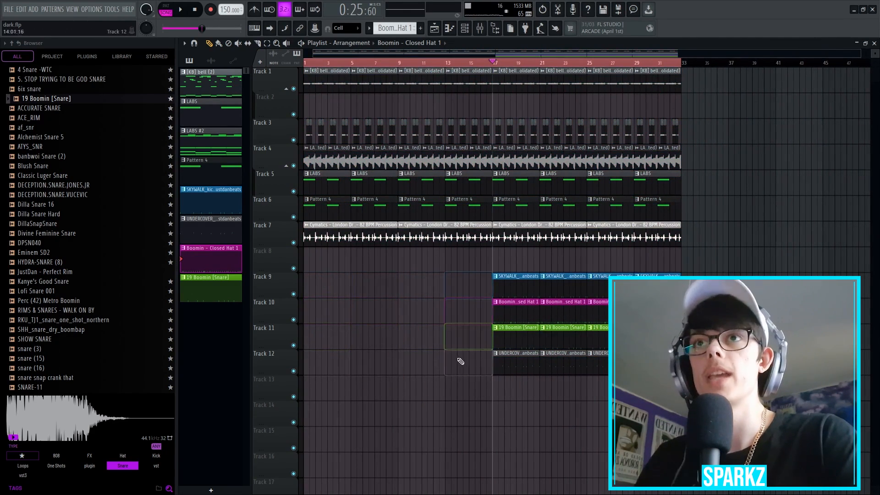
click(310, 63)
right_click(417, 82)
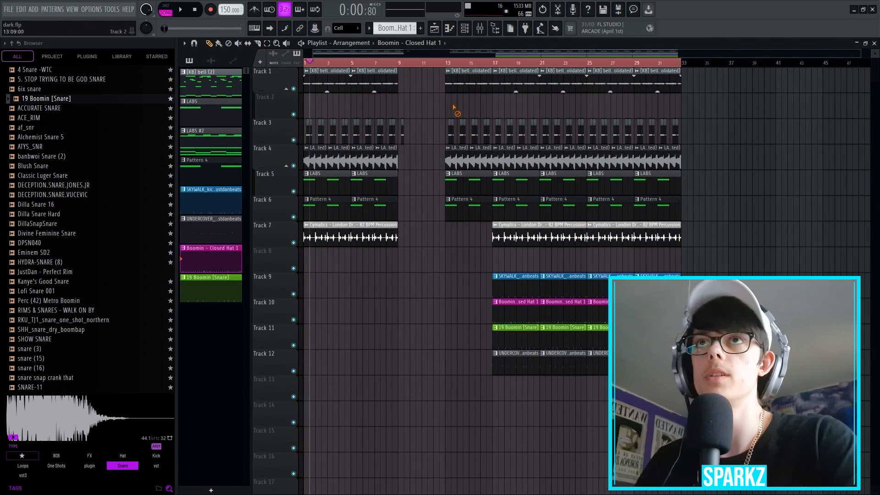
right_click(477, 142)
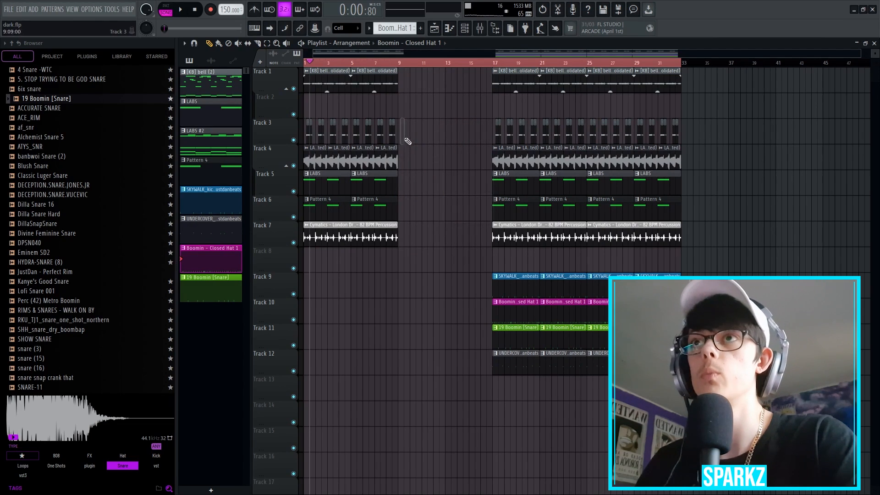
key(ctrl+z)
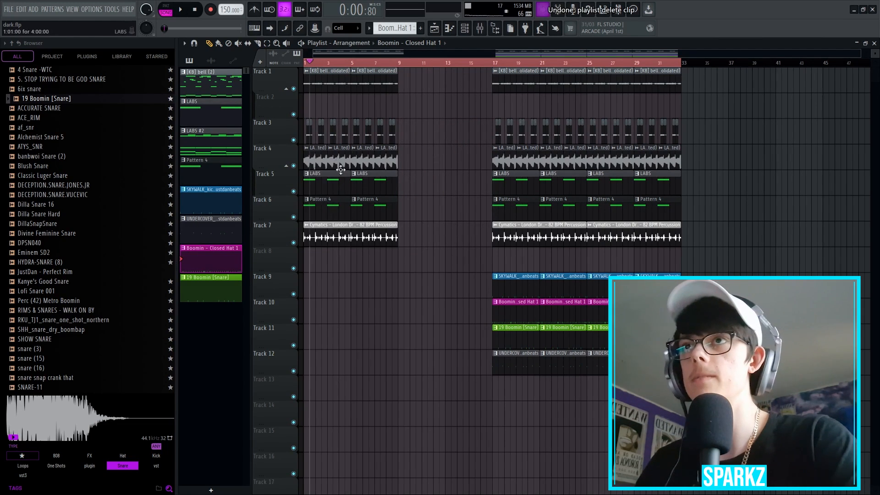
Step: Remove the bell clips from bars 1–4 on Tracks 1 and 3, keeping LABS #2 clips in Track 4's first four bars
right_click(339, 158)
click(331, 84)
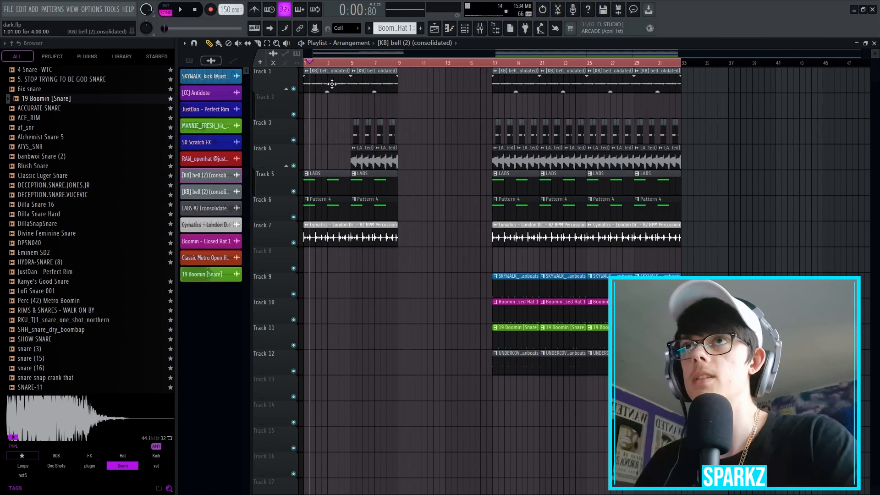
right_click(331, 84)
click(380, 161)
click(316, 161)
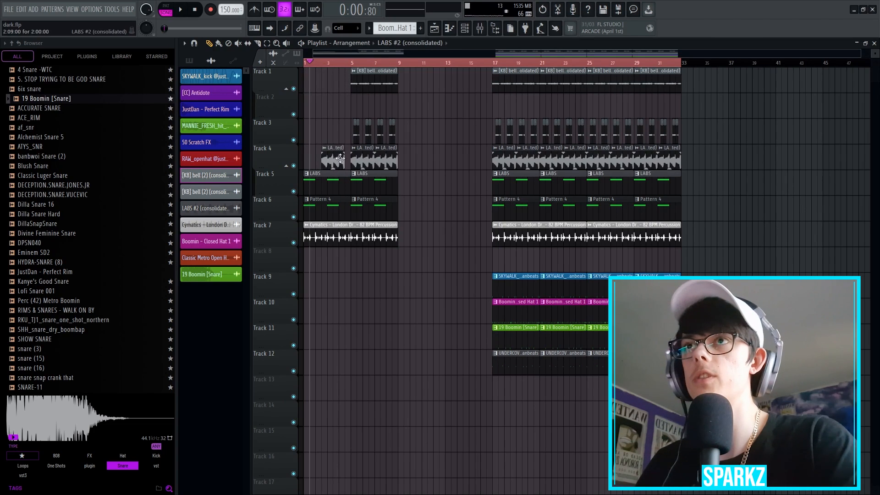
click(317, 159)
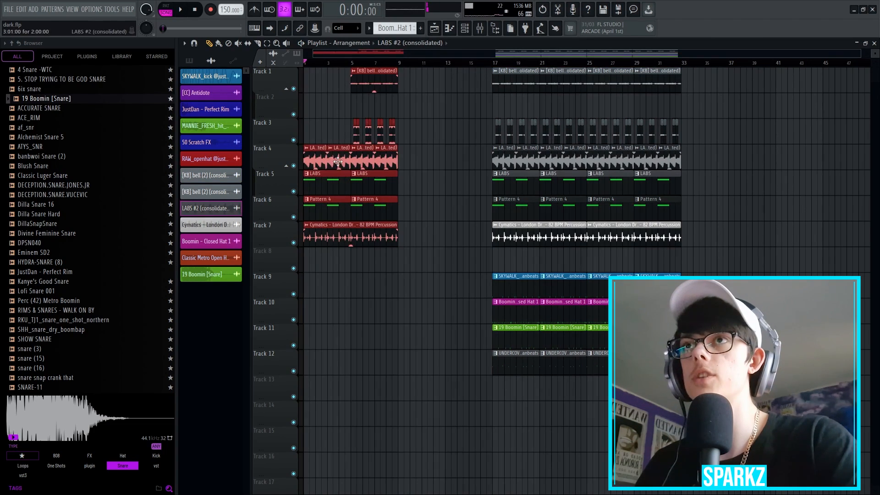
Step: Shift the intro clips four bars later, fill Track 4's first four bars with a separate LABS audio clip and toggle its Reverse effect
drag(337, 161, 385, 153)
click(360, 130)
click(360, 123)
click(368, 136)
double_click(364, 133)
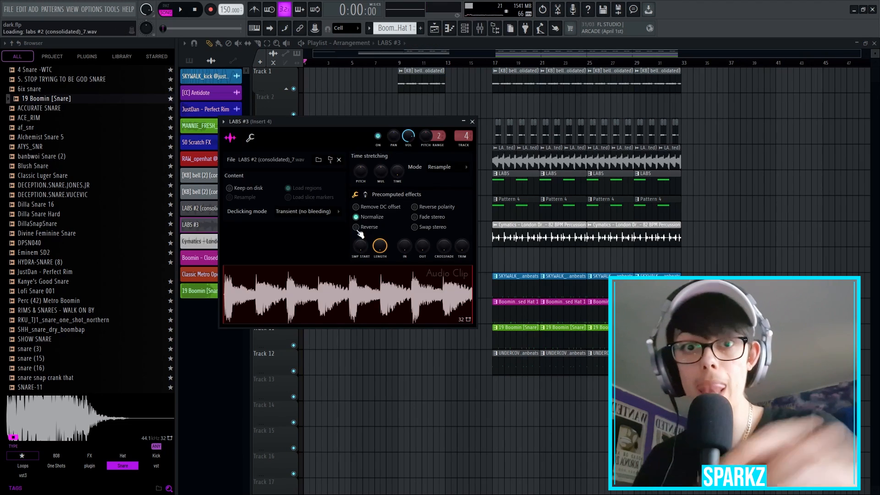
click(334, 162)
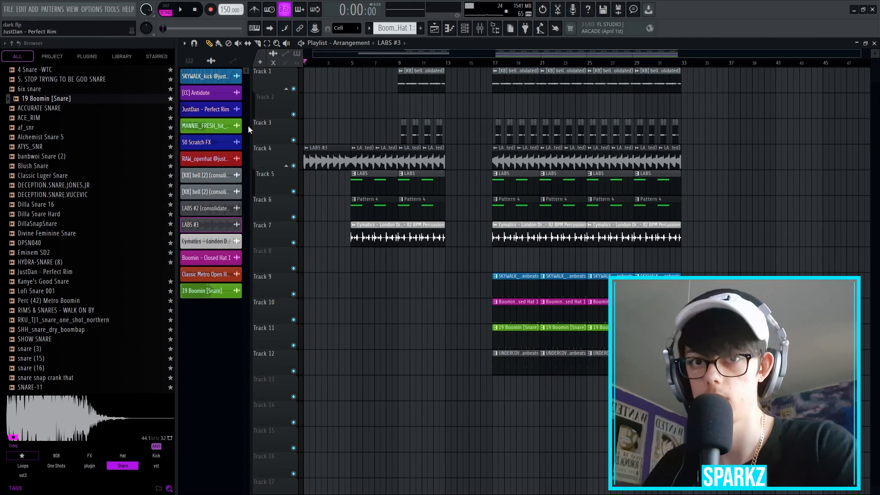
Step: Delete the Pattern 4 clip from bars 5–8 and duplicate the melody clips of bars 9–12 into bars 13–16 during playback
key(space)
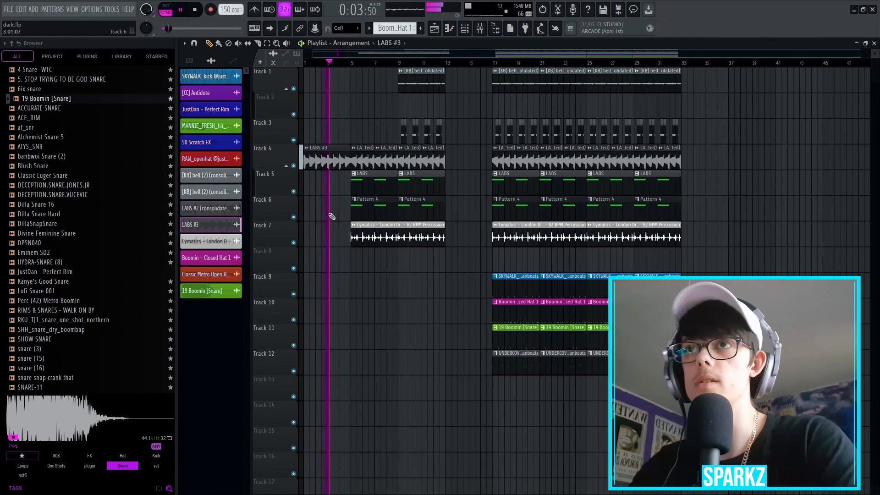
right_click(362, 204)
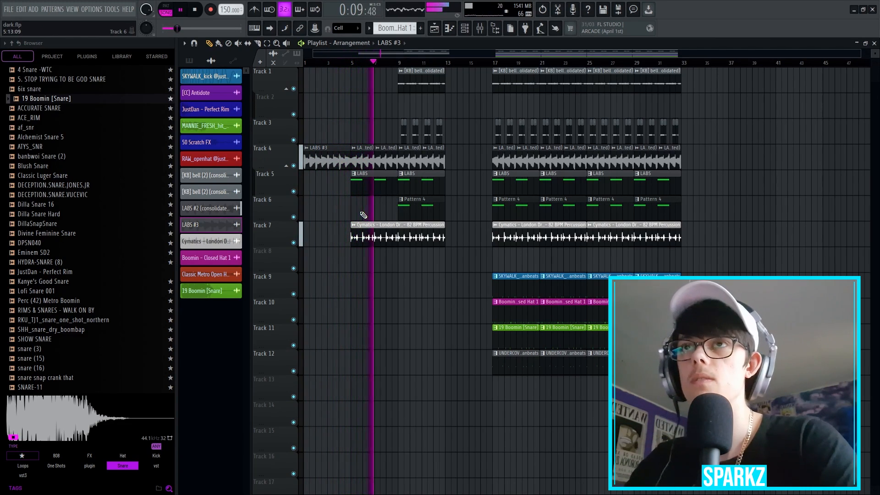
drag(456, 219, 403, 79)
key(ctrl+b)
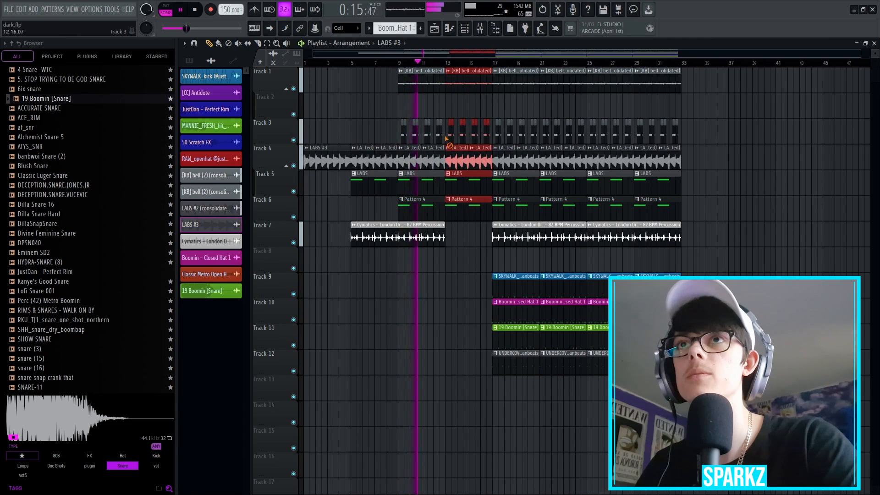
Step: Delete the bell clip from bars 9–12 on Track 1 and replay the intro from about bar 8
right_click(445, 138)
key(ctrl+z)
right_click(424, 79)
key(space)
key(space)
click(391, 63)
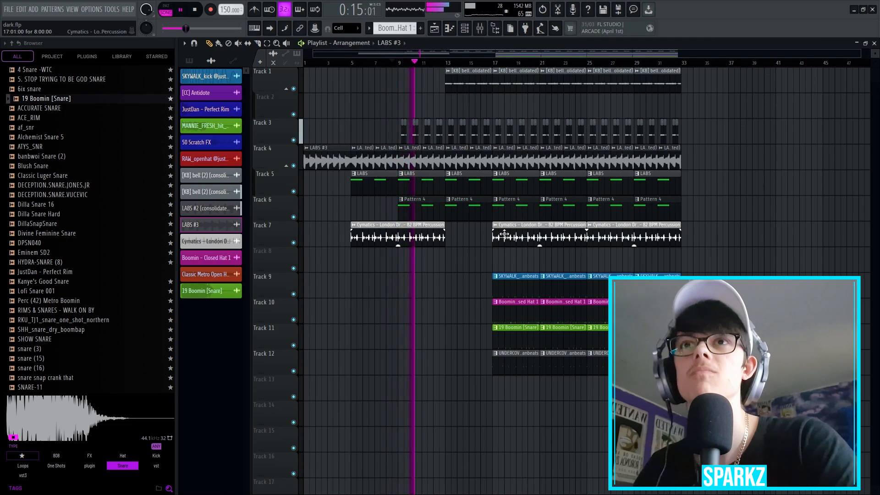
Step: Clear the Track 4–6 melody clips from bars 17–20, fill Track 7's percussion gap in bars 13–16 and return the playhead to bar 12
scroll(509, 216, up, 3)
right_click(505, 205)
right_click(507, 183)
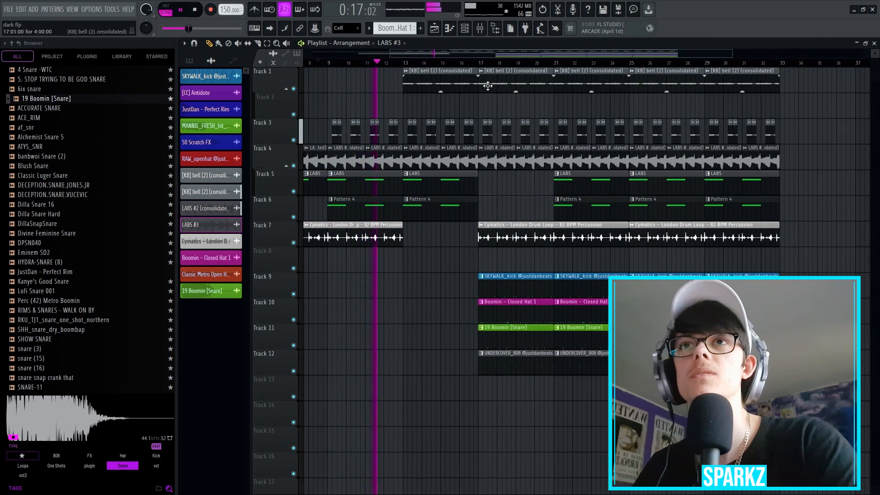
right_click(504, 80)
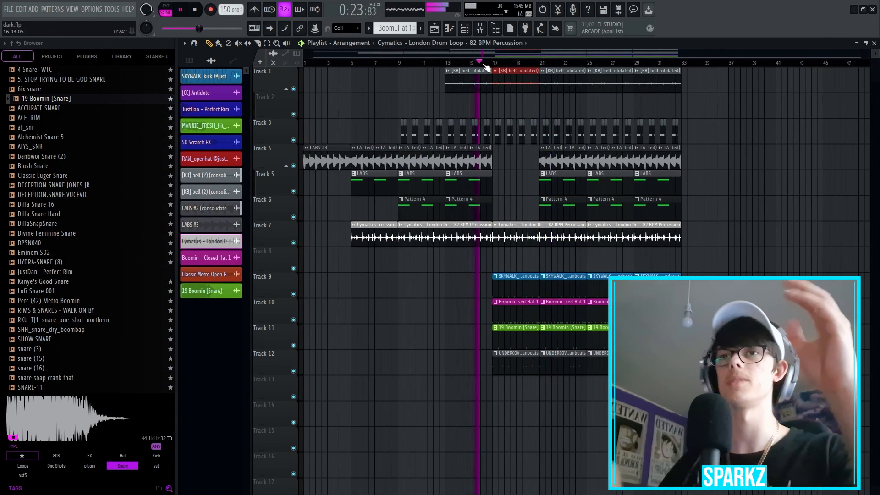
drag(486, 64, 439, 66)
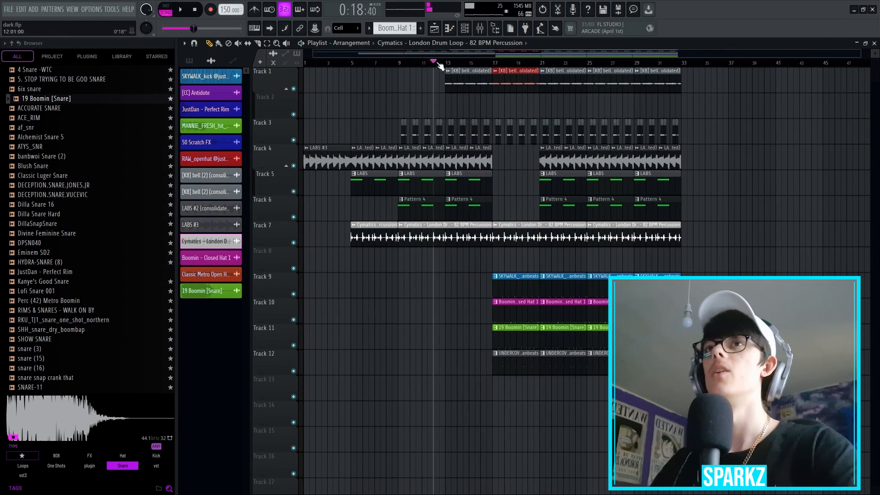
Step: Place the Perc (42) Metro Boomin sample on Track 13 at bar 13 and reverse it
click(123, 468)
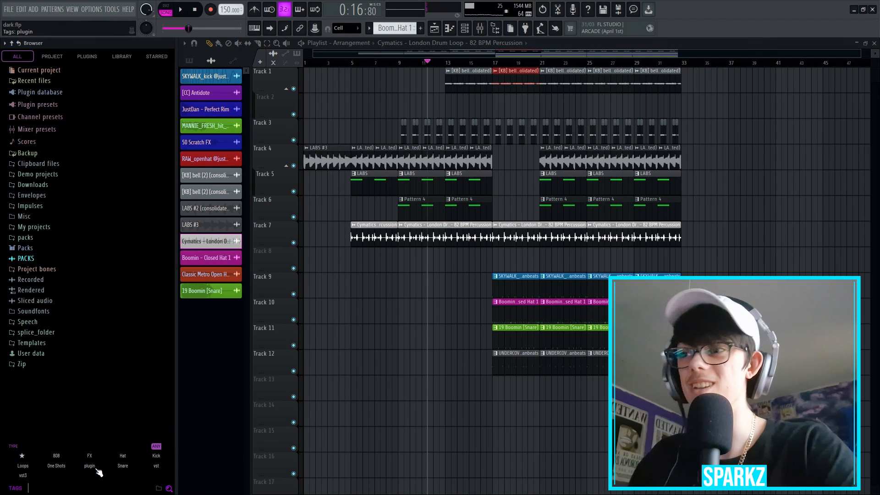
click(123, 466)
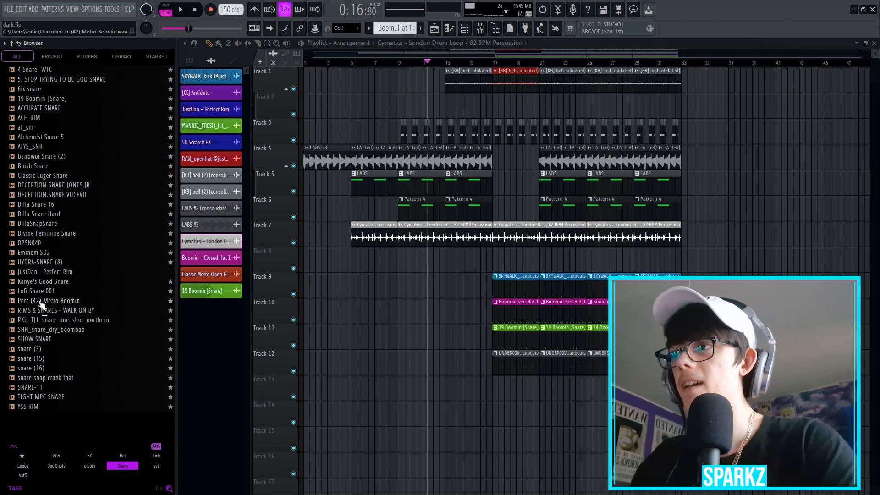
click(41, 302)
drag(439, 381, 437, 385)
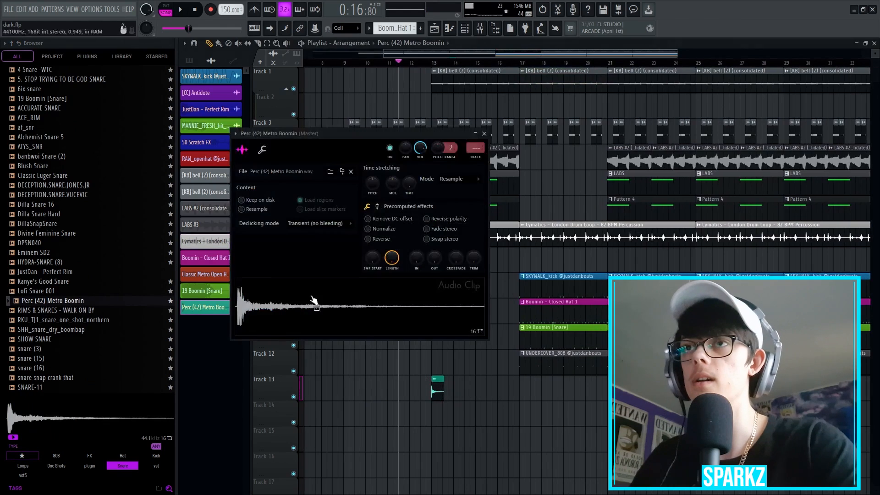
click(381, 239)
key(Escape)
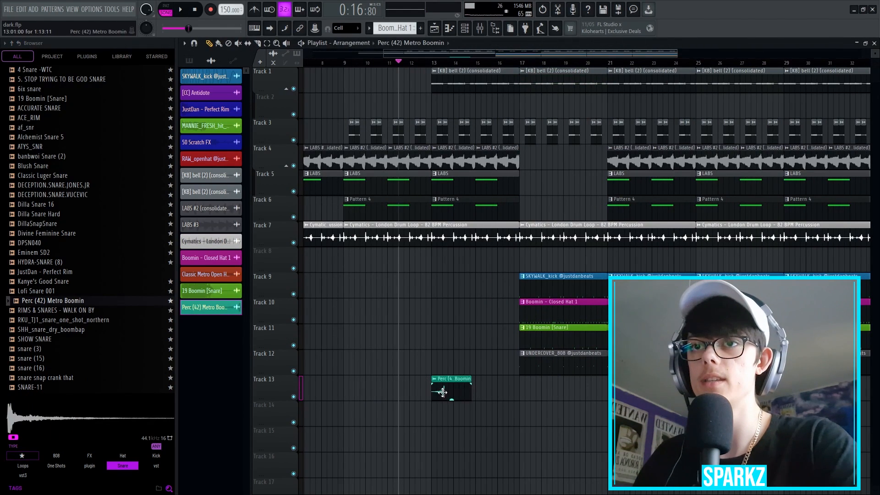
Step: Move the reversed percussion clip so its swell leads into bar 17, then slice it there and delete the tail
drag(443, 392, 519, 390)
scroll(527, 391, up, 5)
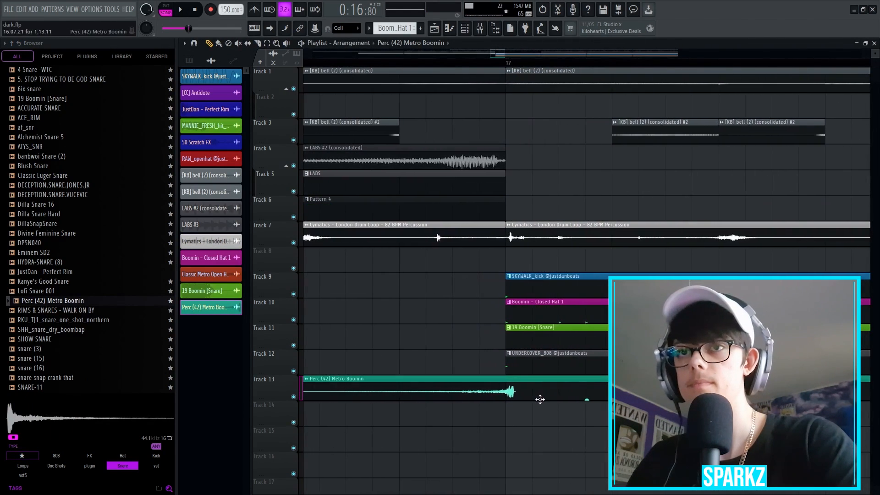
right_click(509, 392)
key(ctrl+z)
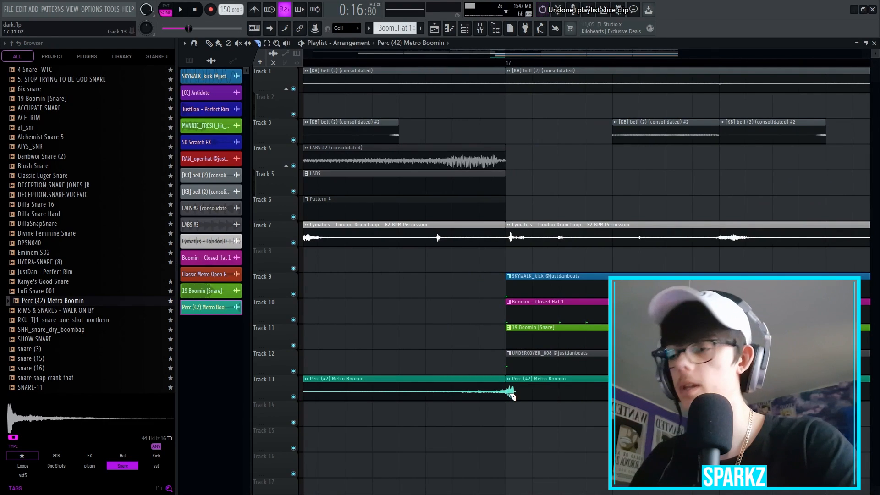
right_click(512, 396)
scroll(550, 403, down, 5)
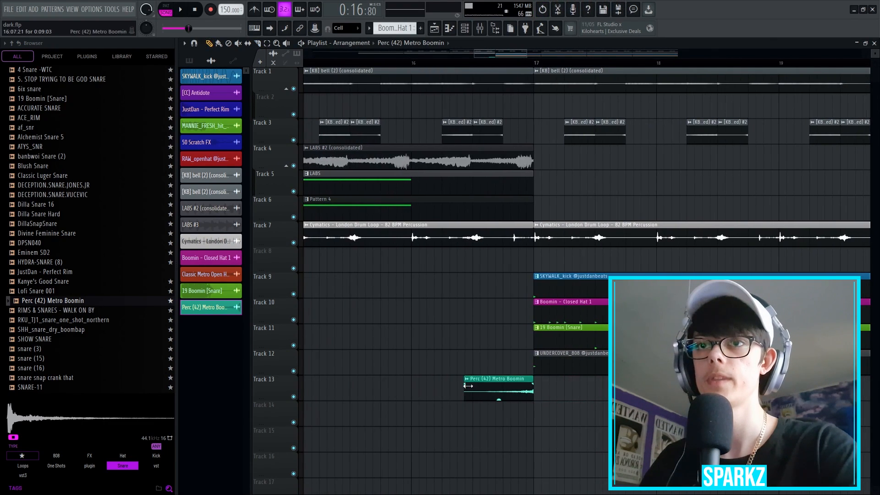
Step: Give the reversed percussion clip a fade-in and play the transition from about bar 12
drag(503, 390, 521, 398)
scroll(518, 398, down, 4)
click(336, 63)
key(space)
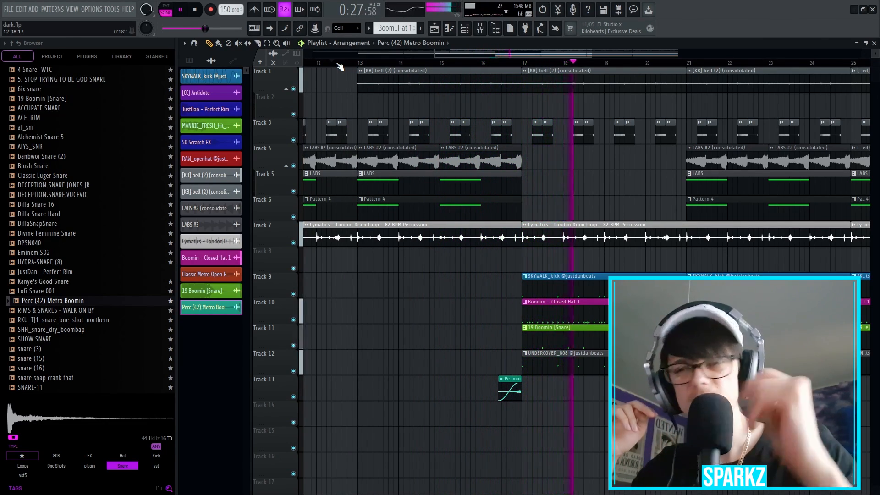
Step: Lower the Snare's volume on mixer Insert 17 to about -21.2 dB
click(480, 28)
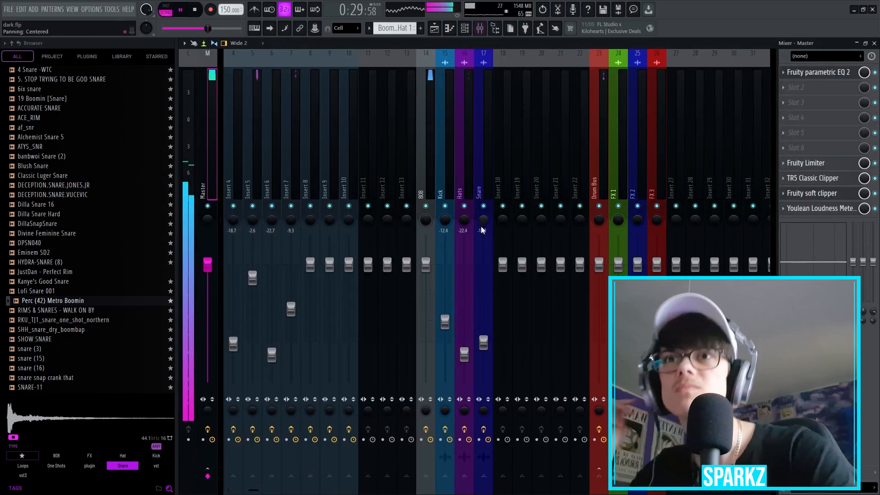
drag(484, 343, 484, 353)
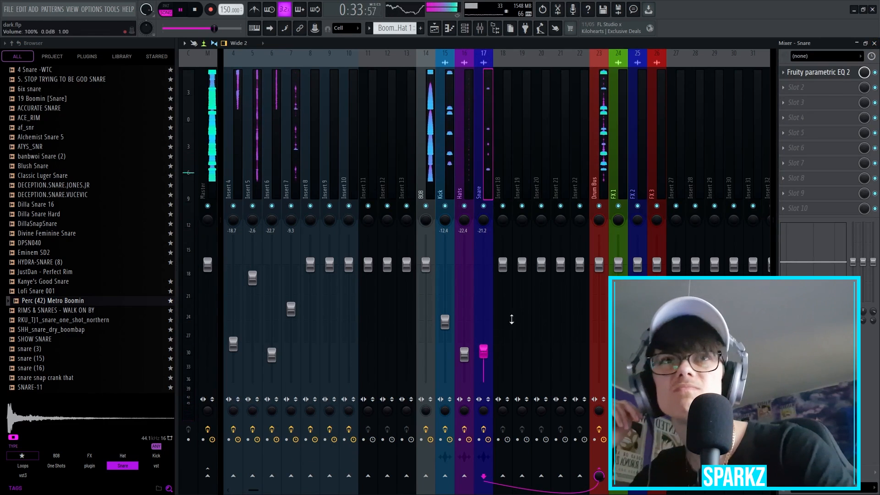
Step: Restretch all channels to the project tempo and set the LABS #2 audio clip's time-stretching mode to Stretch
click(874, 43)
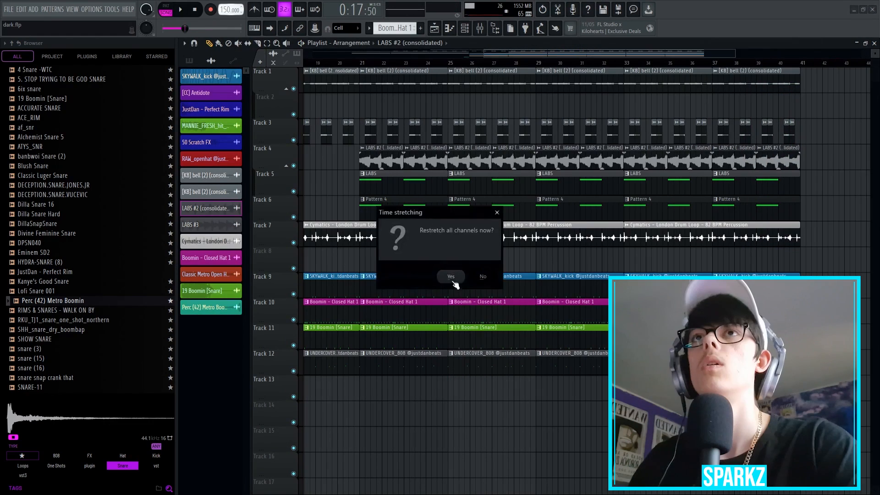
click(452, 284)
scroll(486, 156, down, 3)
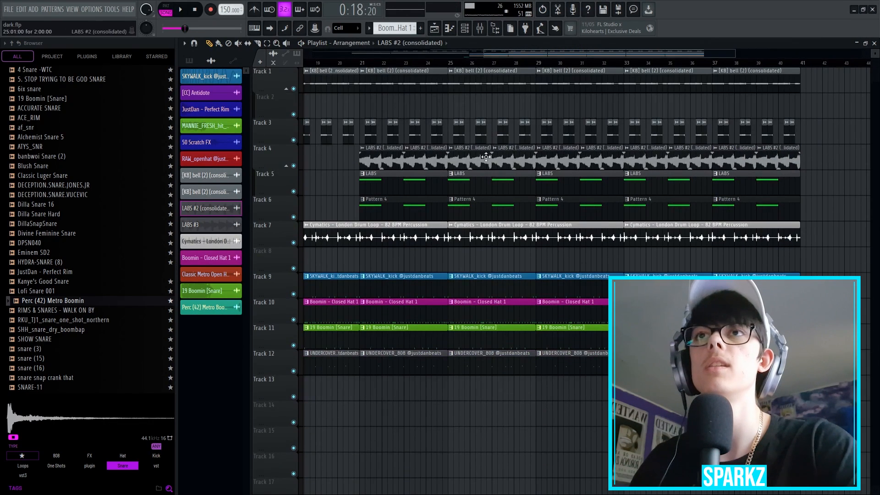
double_click(485, 156)
click(479, 194)
click(465, 216)
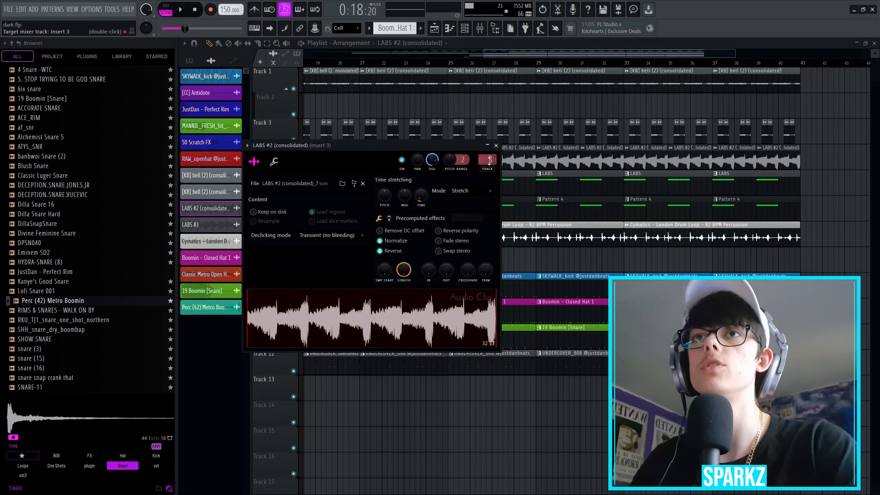
click(496, 145)
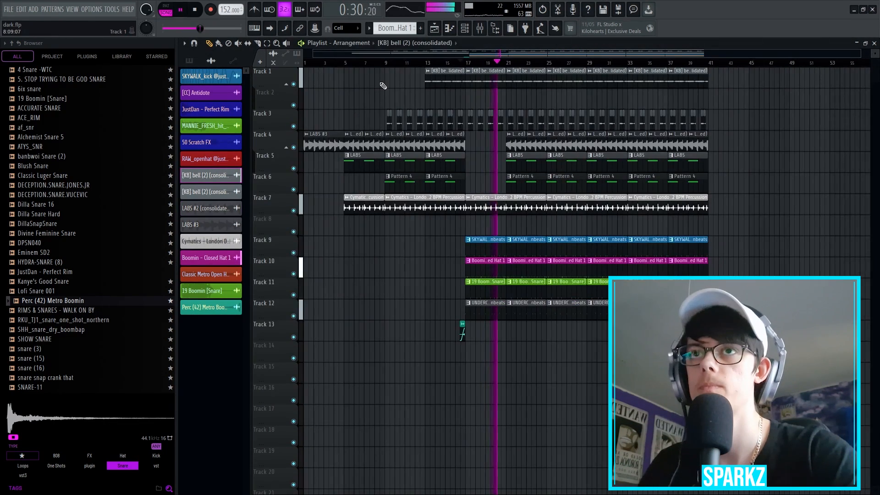
Step: Shorten the Pattern 4 clips at bars 21 and 25 to two bars and start the LABS clips on Track 5 at about bars 22 and 27
right_click(522, 170)
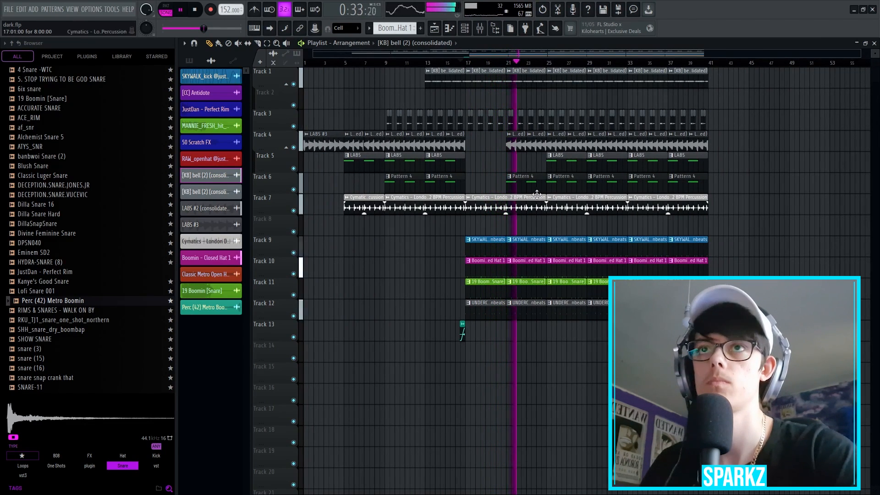
click(518, 163)
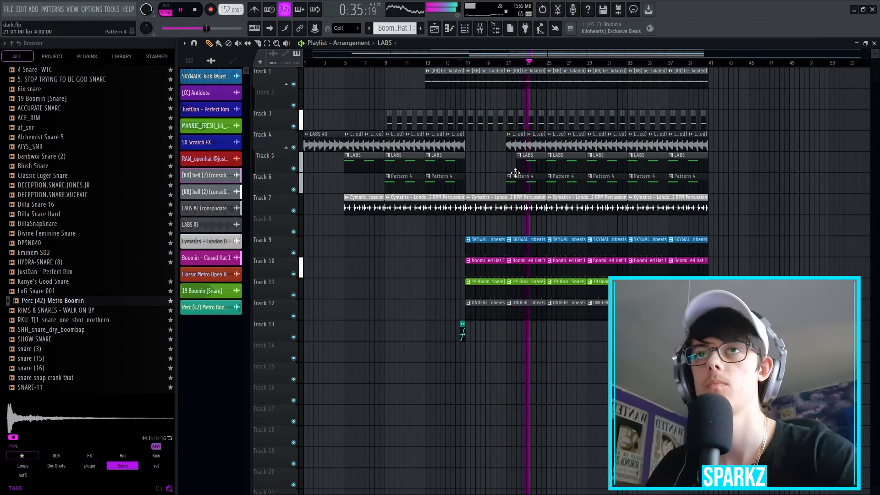
drag(543, 182, 525, 184)
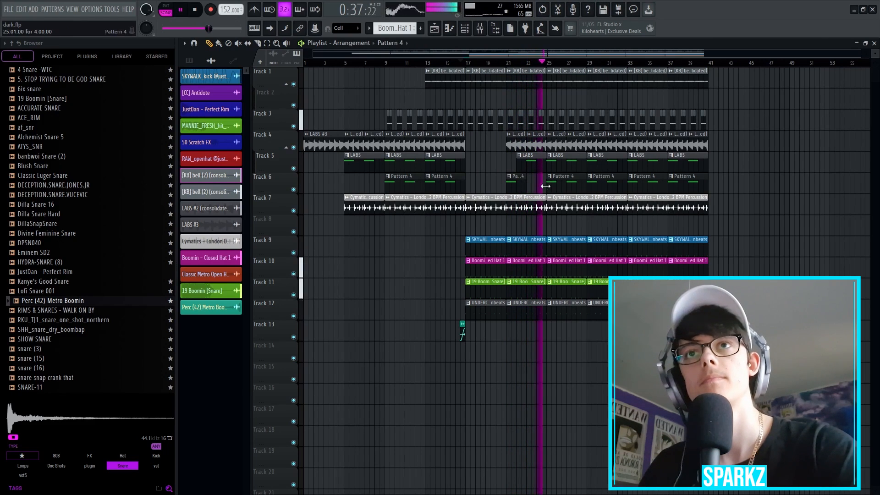
drag(583, 185, 568, 169)
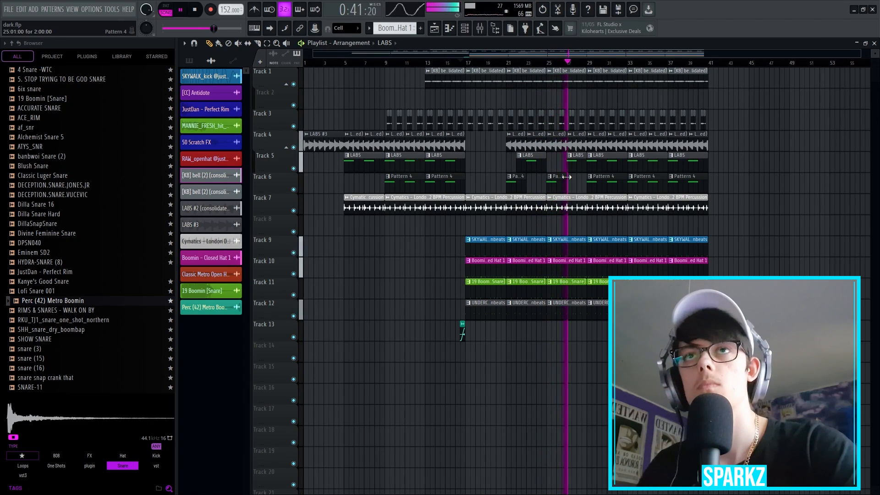